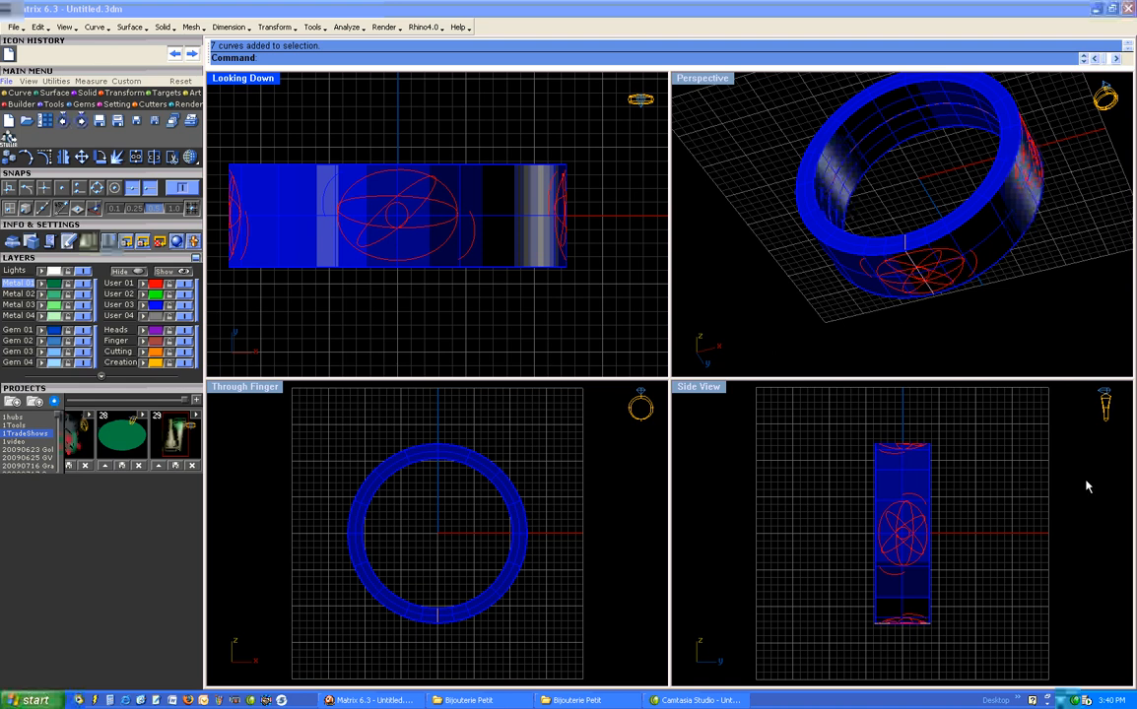
- Examine the decorative curves on the ring's outer surface from several angles and up close
right_click_drag(921, 261, 988, 221)
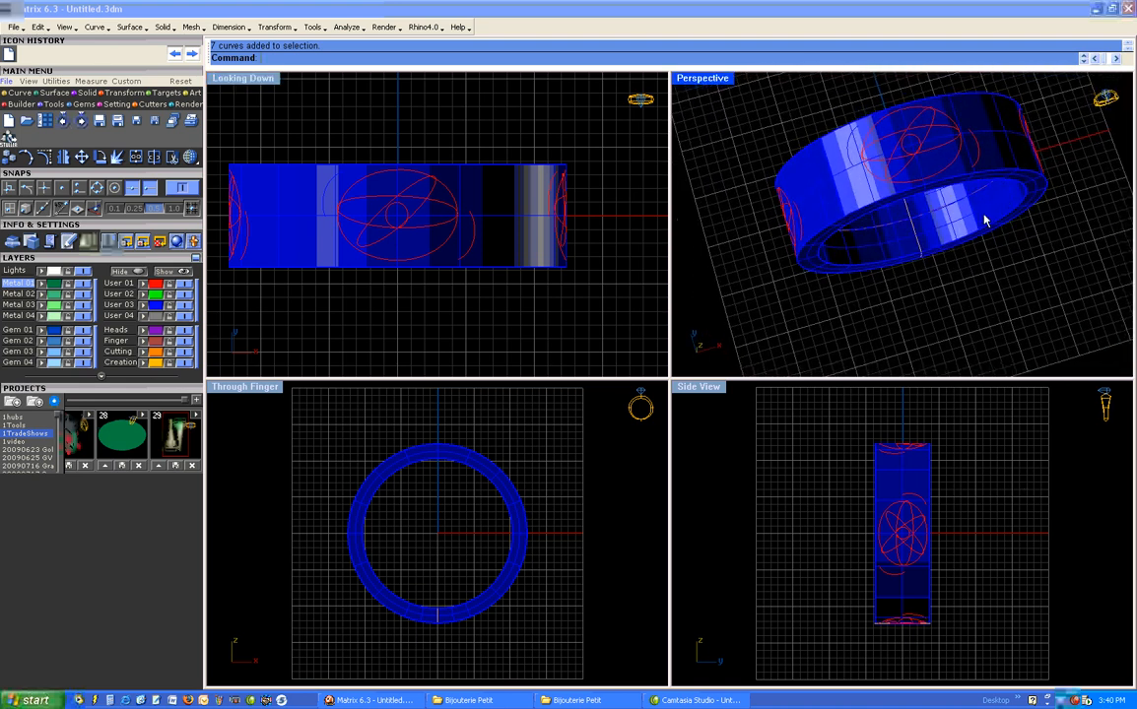
scroll(886, 171, "up", 5)
left_click(820, 163)
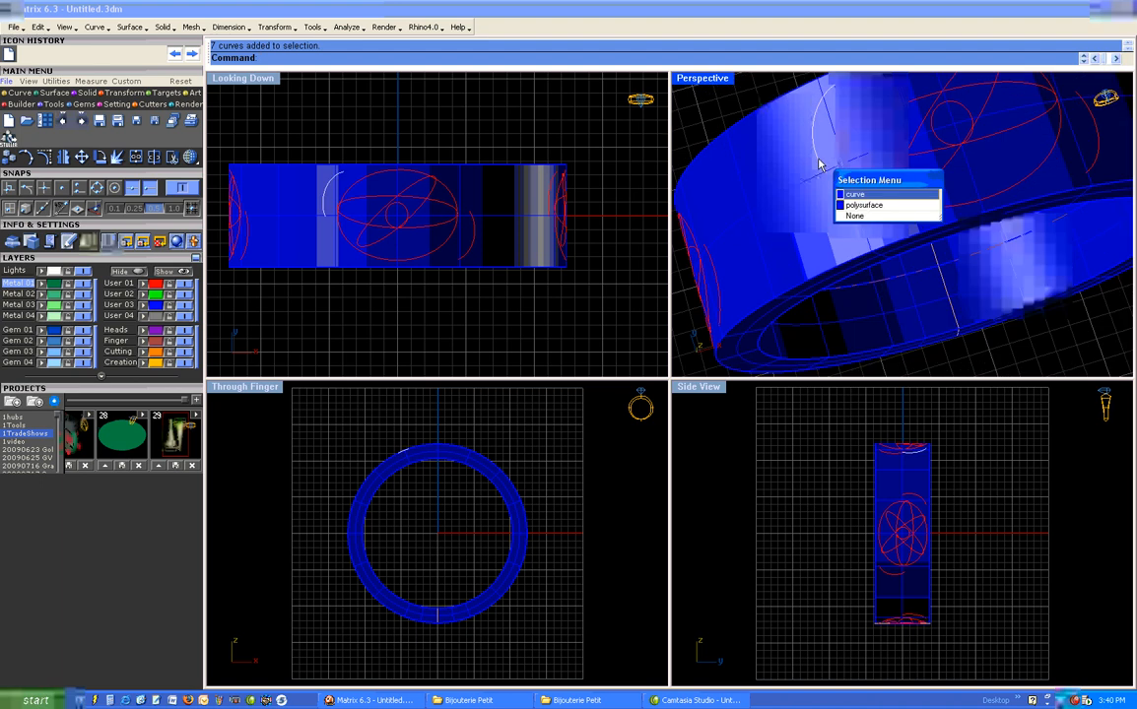
left_click(848, 192)
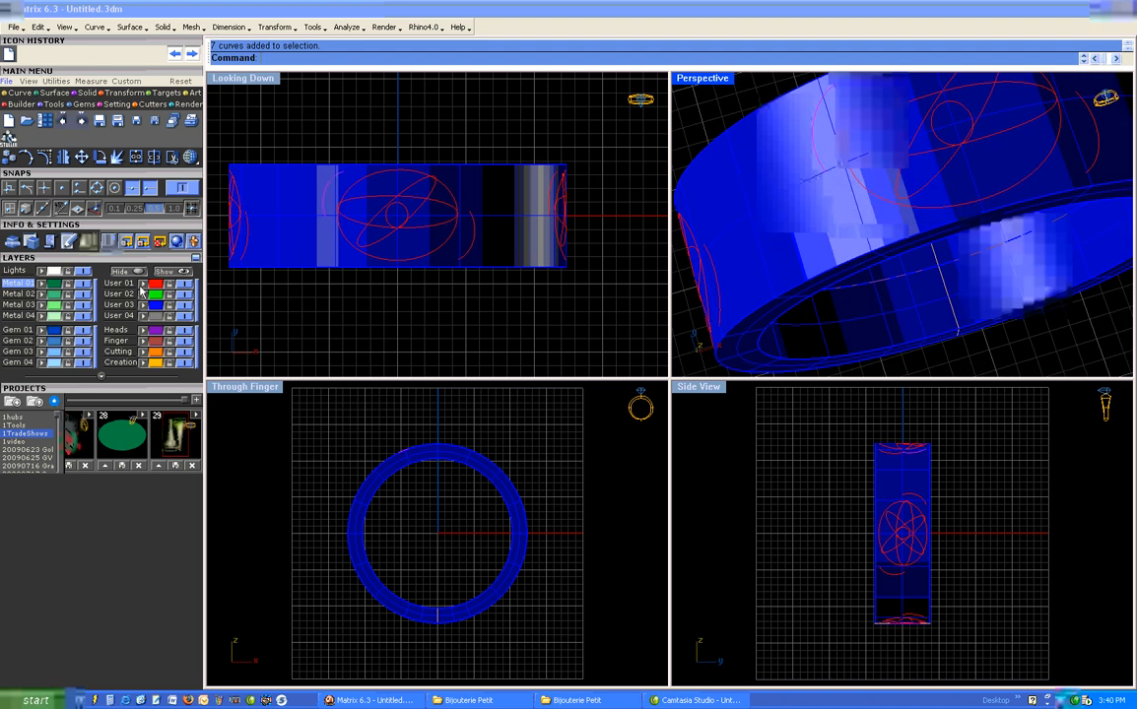
left_click(552, 318)
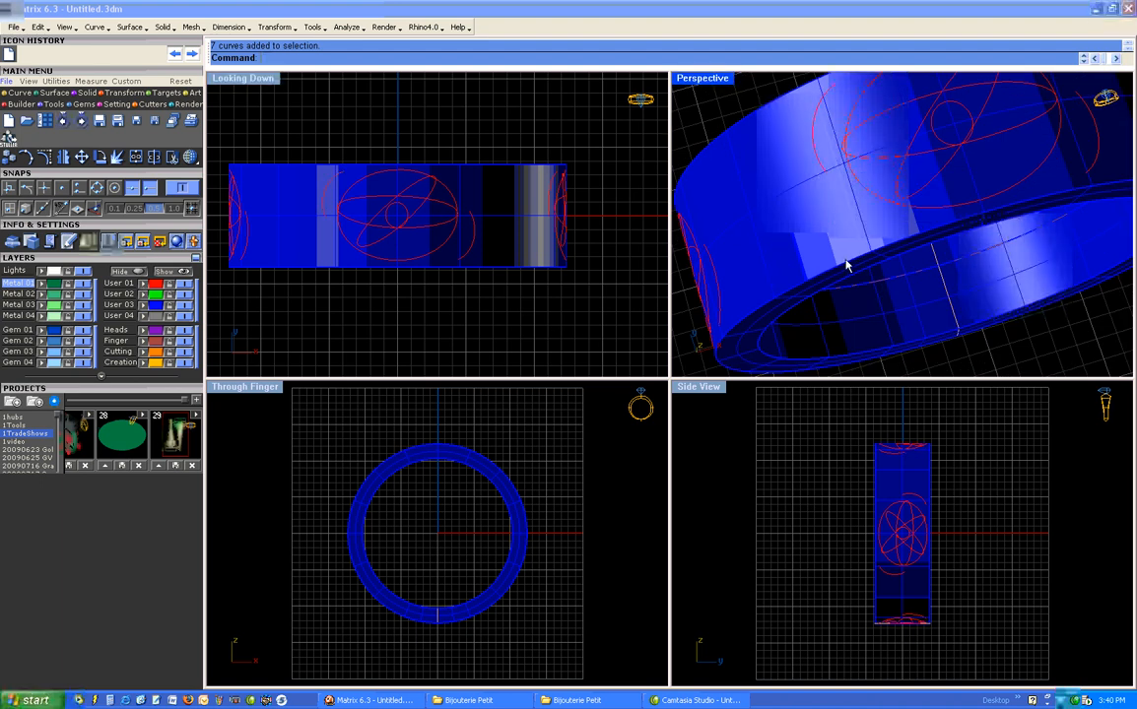
scroll(847, 264, "down", 5)
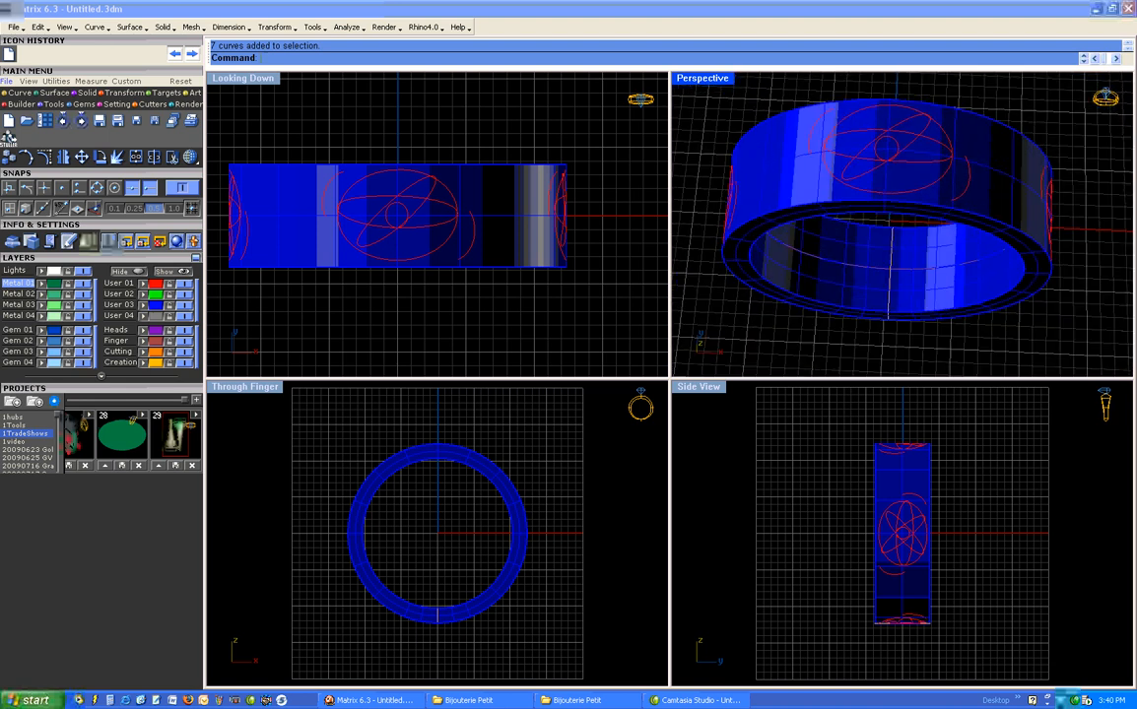
- Hide the User 03, Finger and Creation layers to isolate the red decorative curves
left_click(189, 306)
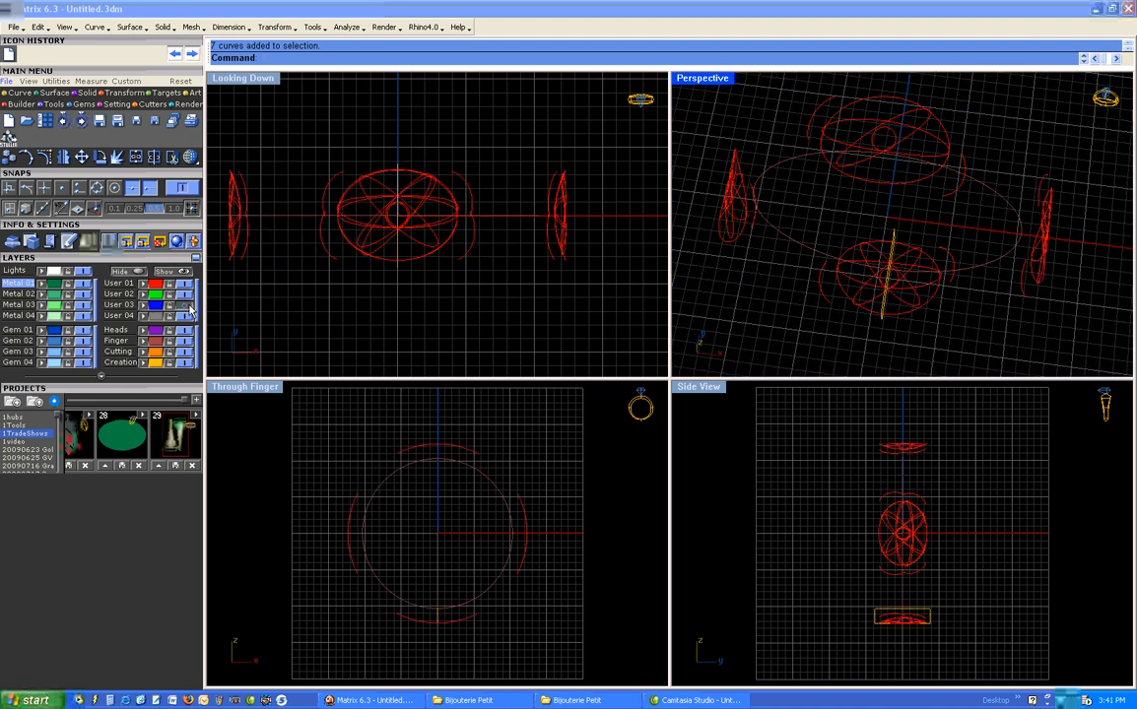
right_click_drag(709, 261, 810, 335)
left_click(182, 340)
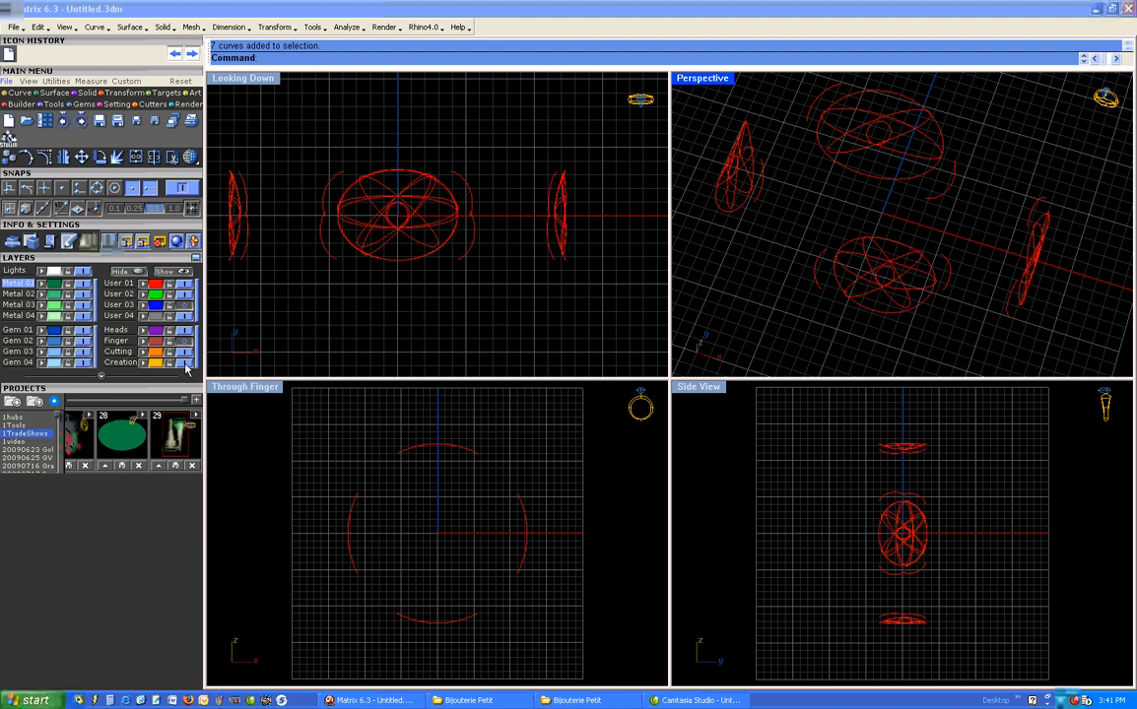
right_click_drag(685, 310, 847, 251)
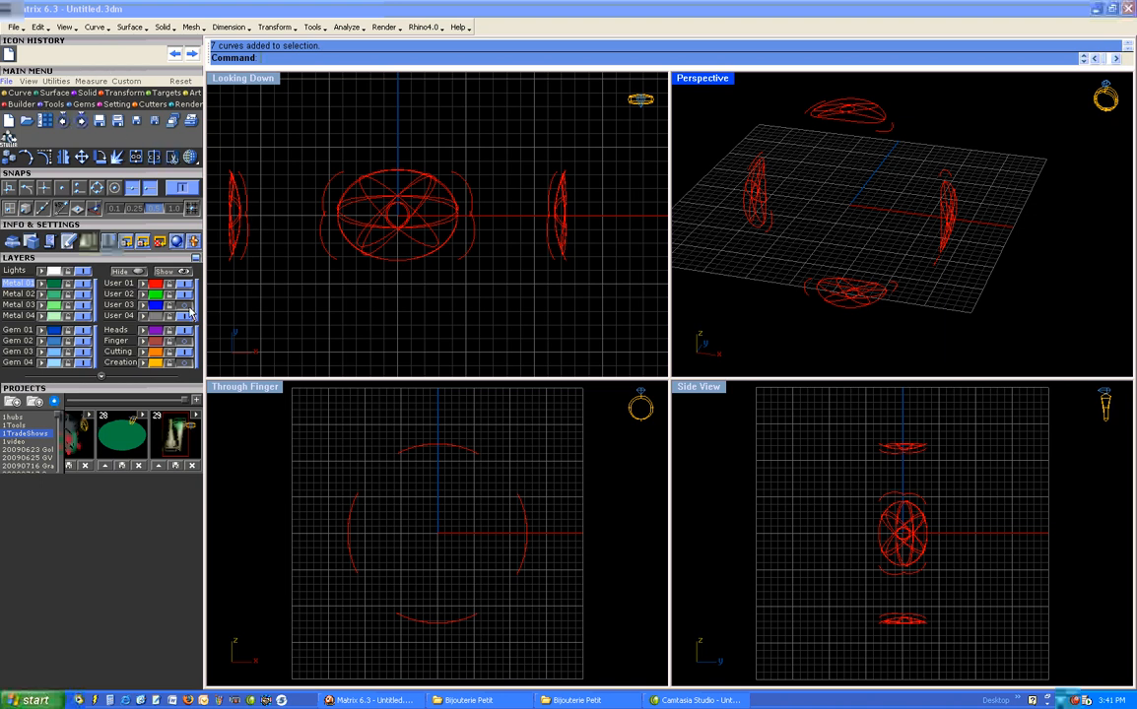
- Group all the red decorative curves around the ring into a single group and deselect them
left_click_drag(552, 421, 303, 665)
type("Groiu")
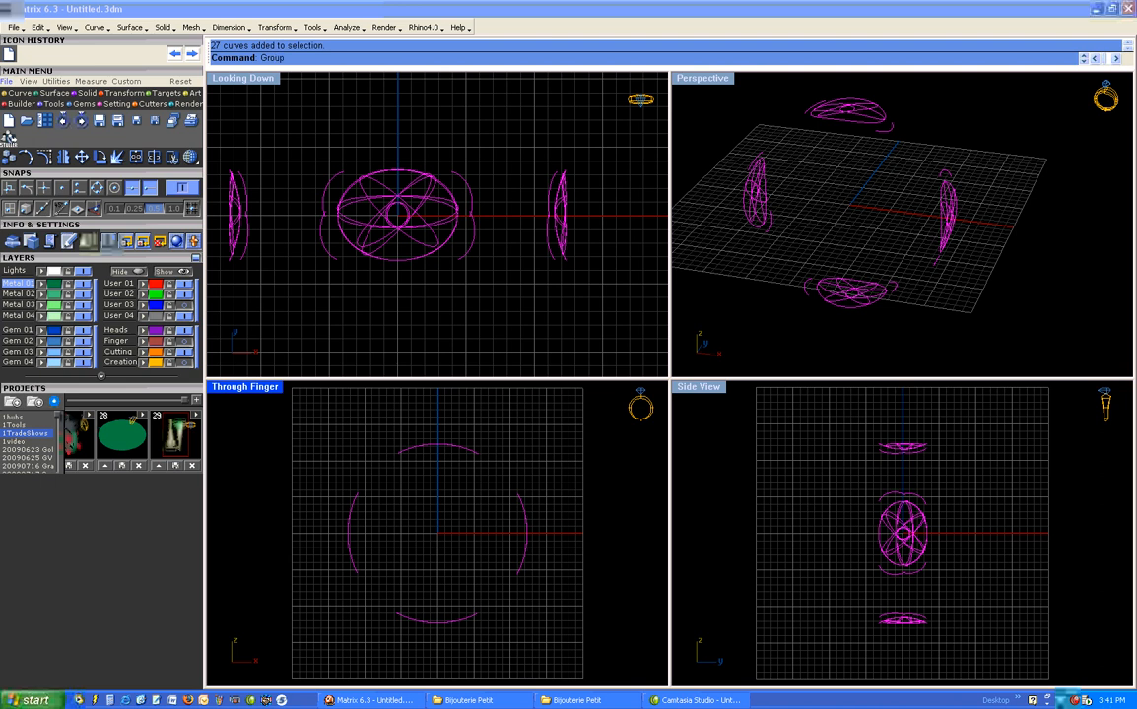
key("Return")
left_click(576, 310)
left_click(773, 228)
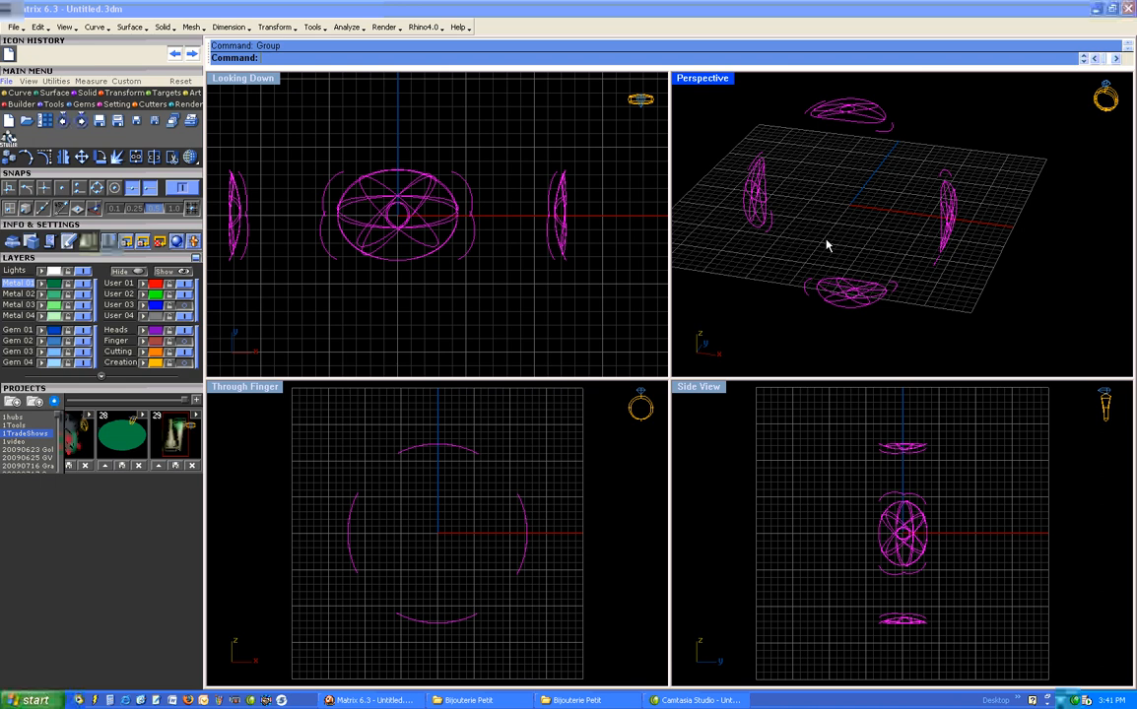
- Turn the Finger, Creation and User 03 layers back on to show the ring with its curves
left_click(182, 342)
left_click(185, 363)
left_click(184, 306)
left_click(637, 320)
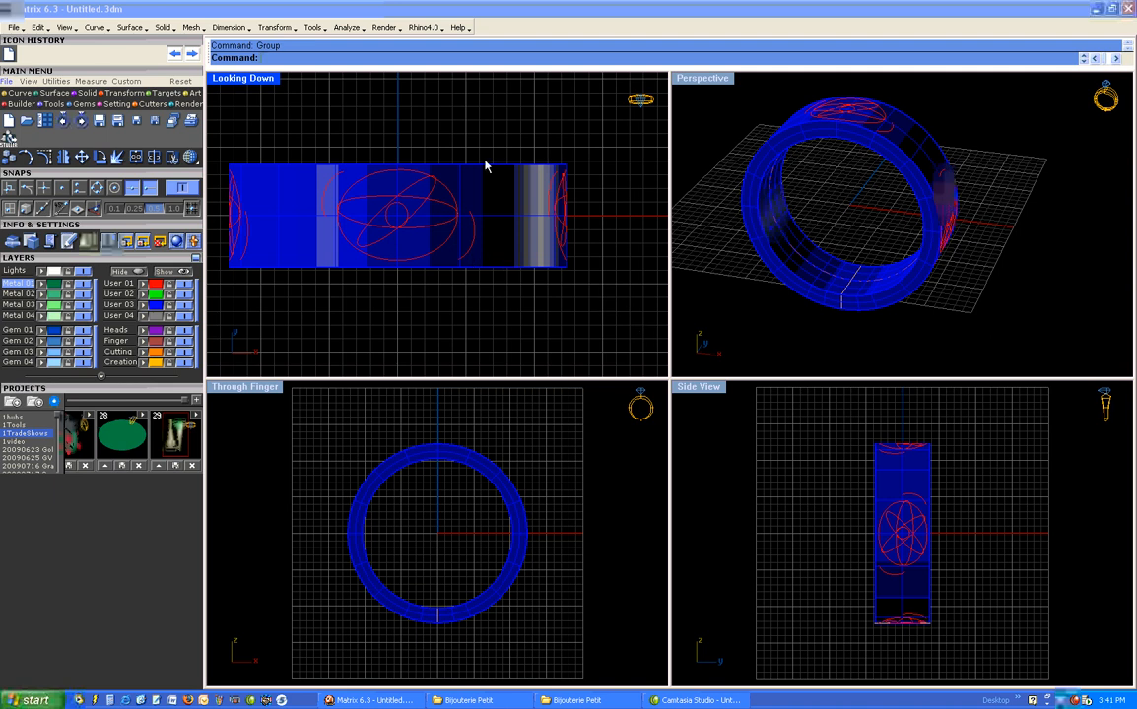
- Start the Mill builder and load the complete ring together with its curves as the model
scroll(510, 295, "down", 4)
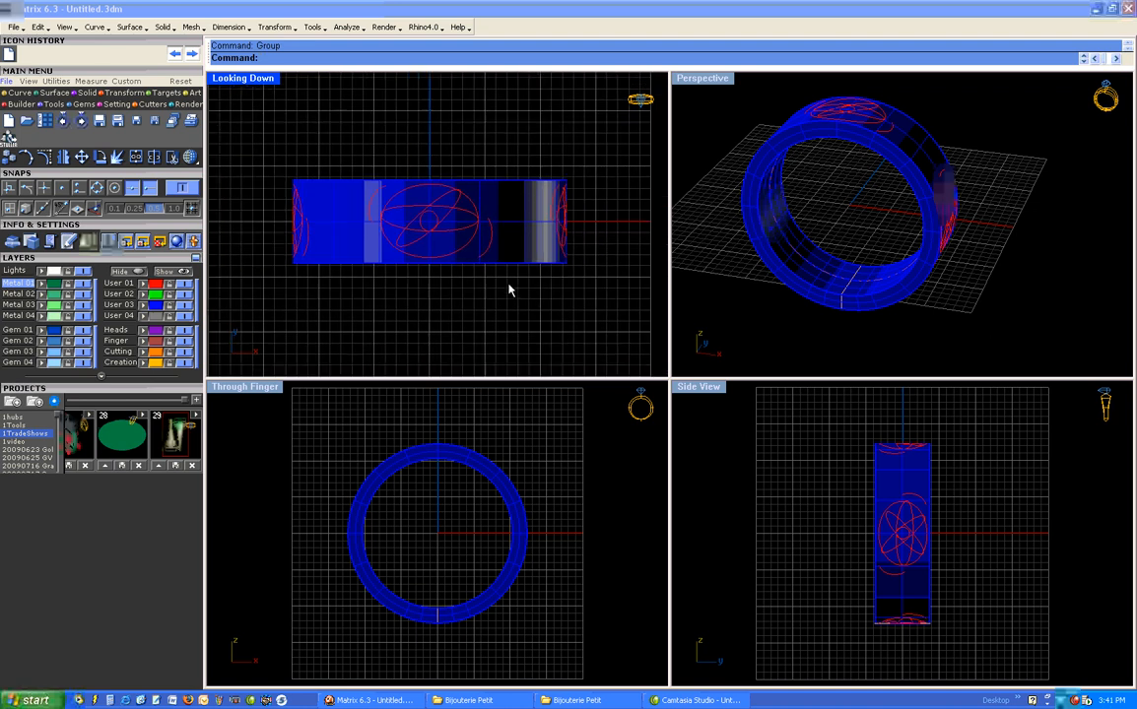
right_click_drag(503, 308, 499, 287)
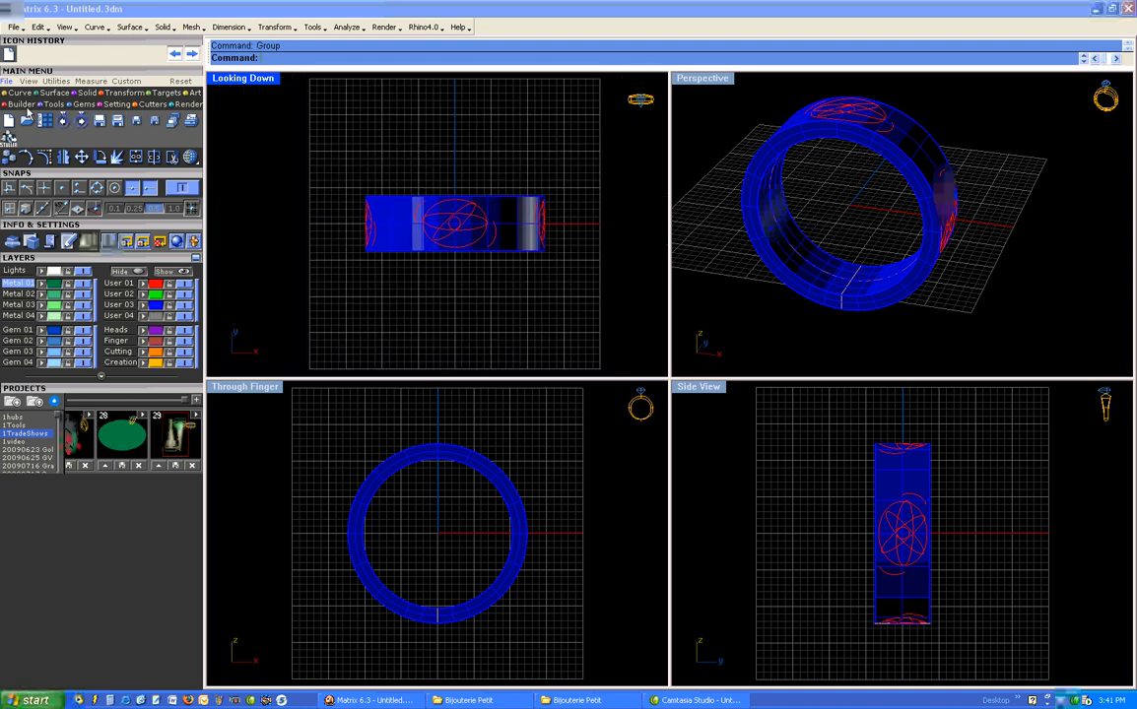
left_click(25, 106)
left_click(47, 136)
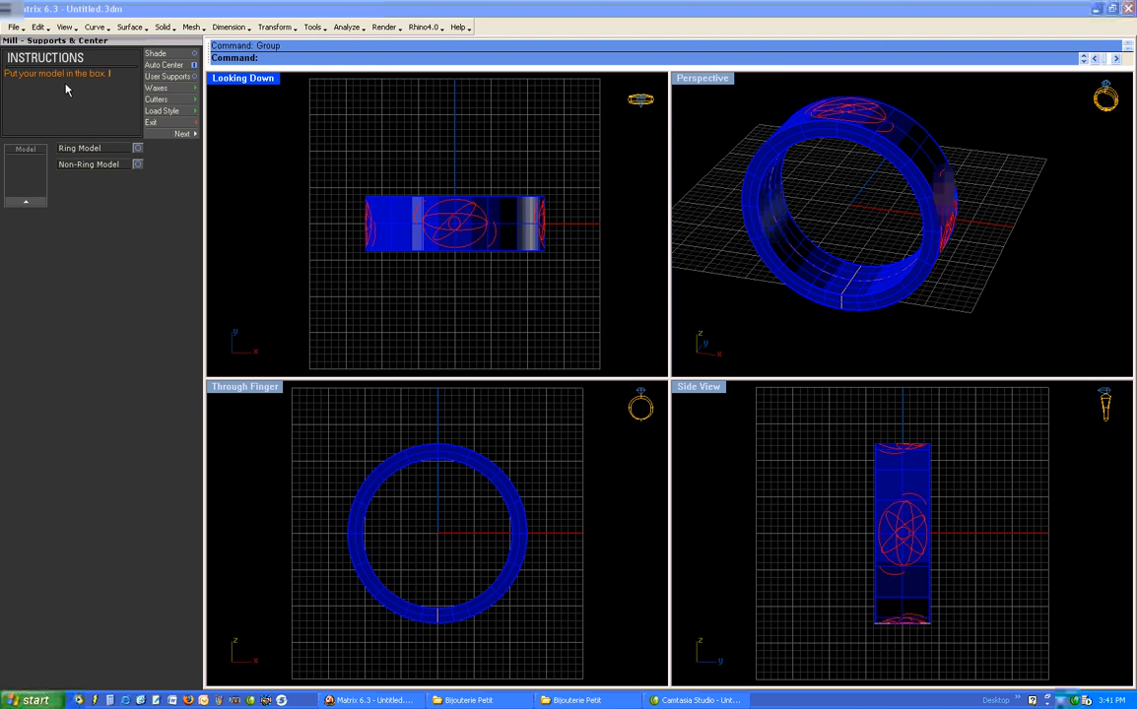
left_click_drag(492, 159, 261, 254)
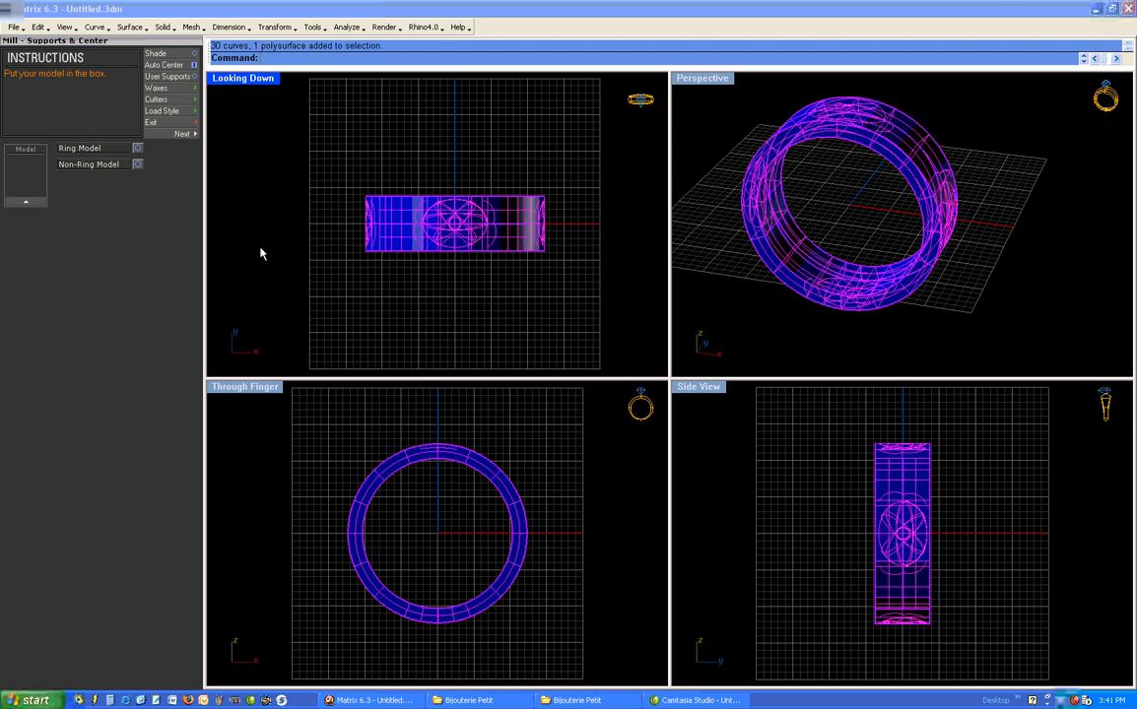
left_click(24, 183)
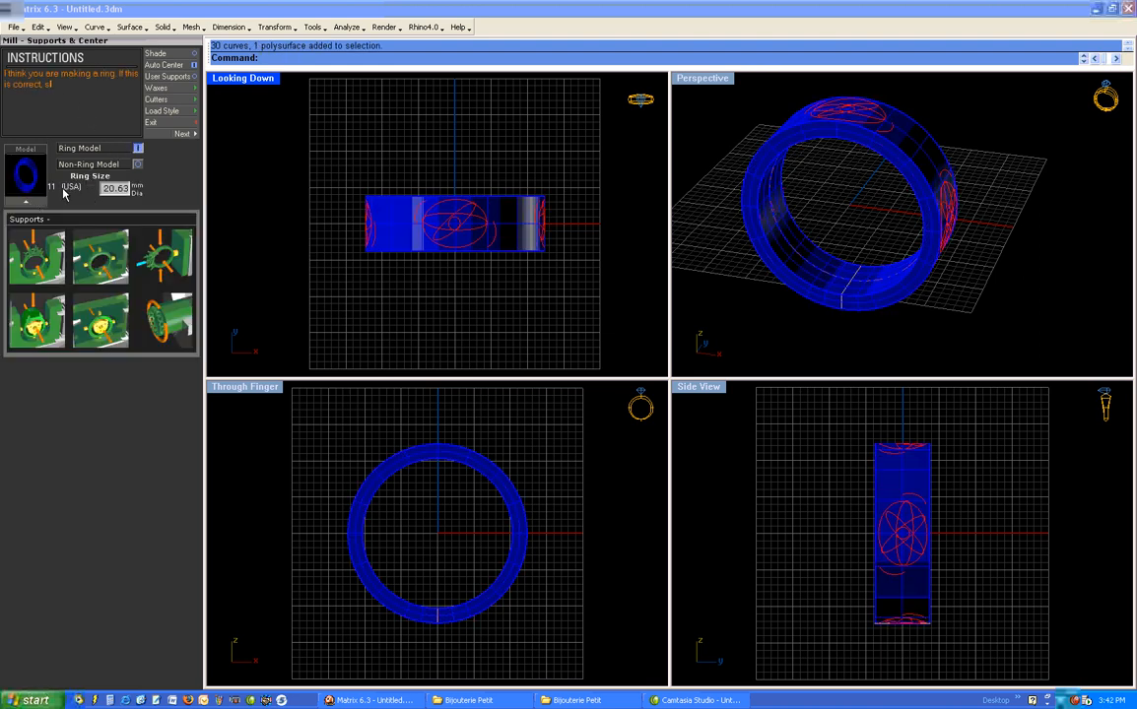
- Set up the ring with No Supports and Ignore Center, and accept the 26mm Round Solid wax
left_click(166, 339)
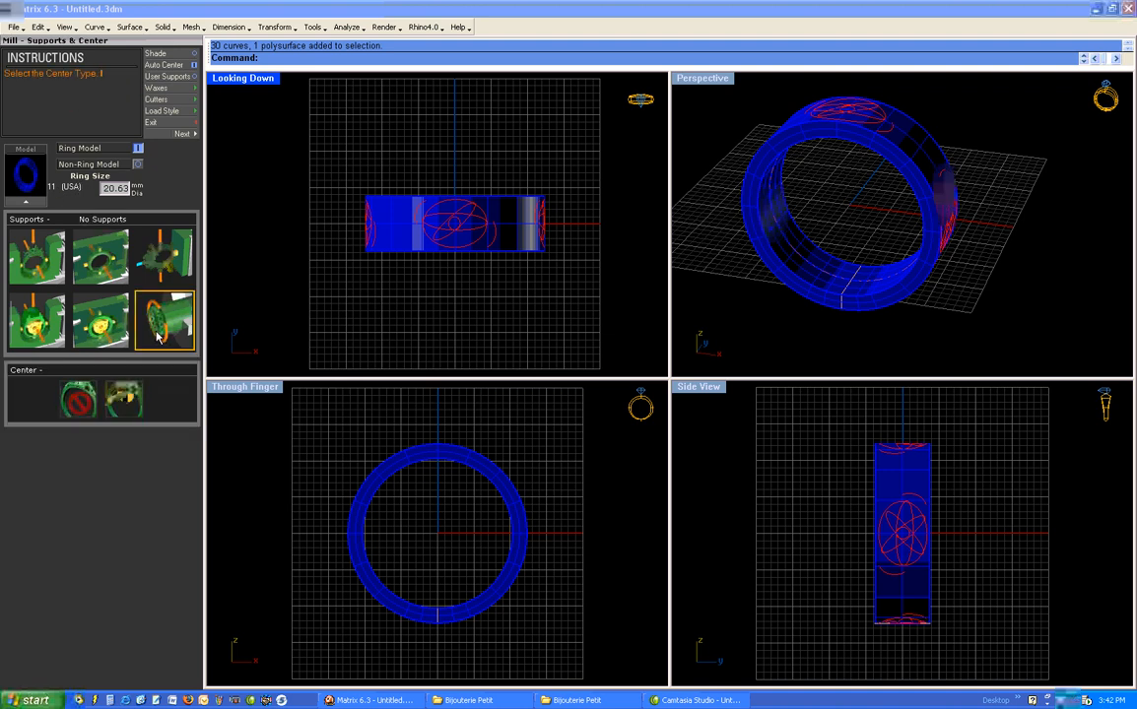
left_click(80, 398)
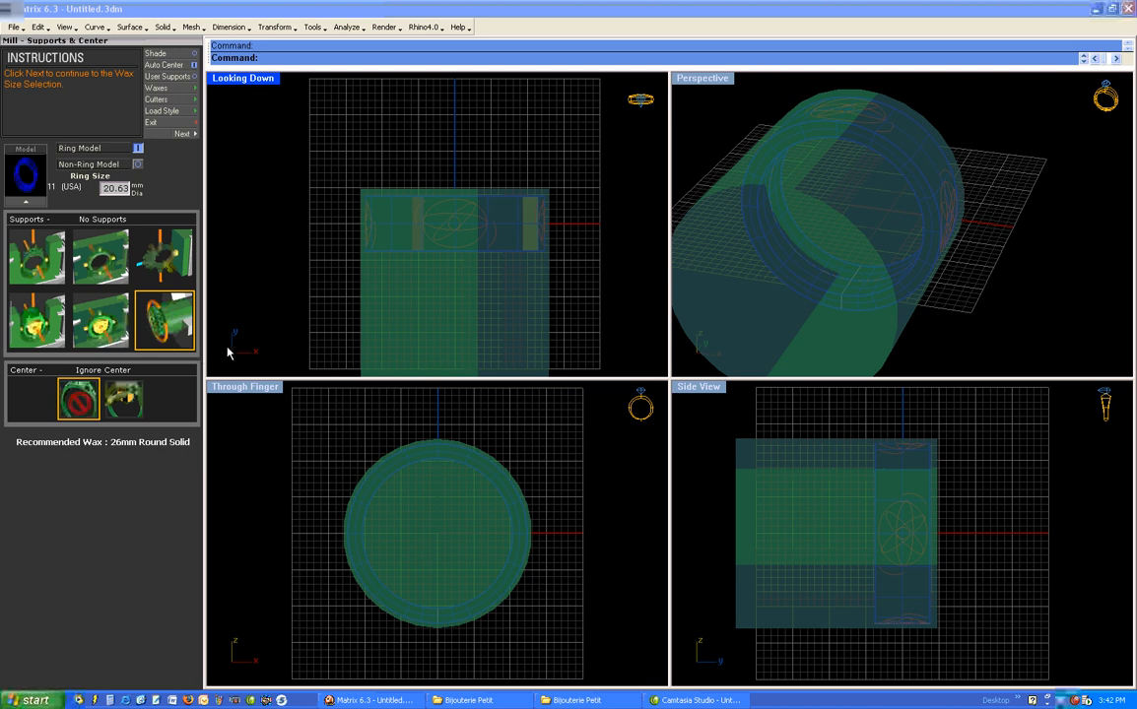
left_click(183, 133)
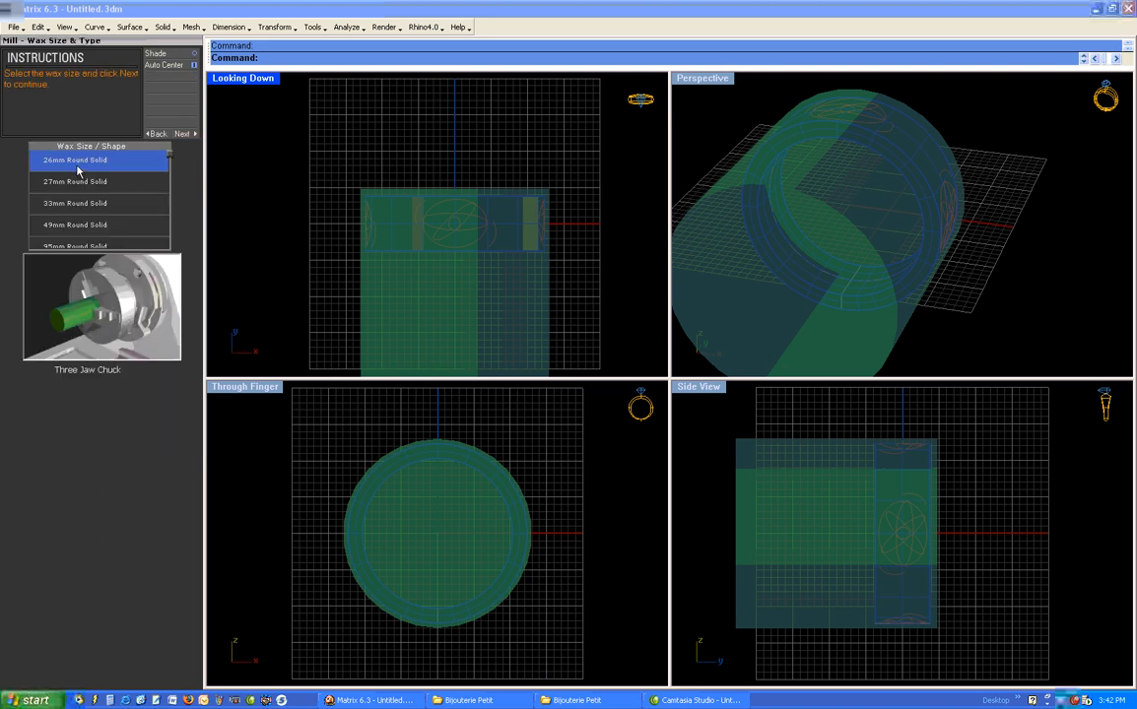
left_click(181, 133)
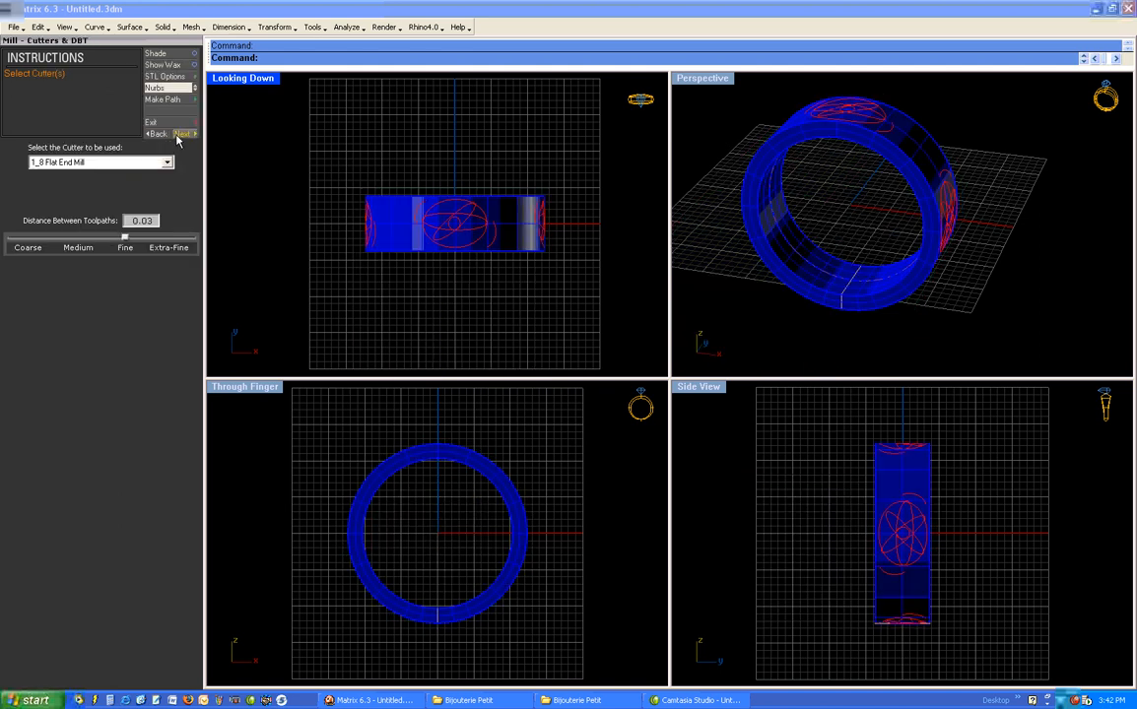
- Choose the Revo 6 Deg 0.004 Tip (Light Blue) cutter and continue to the detailed milling options
left_click(148, 162)
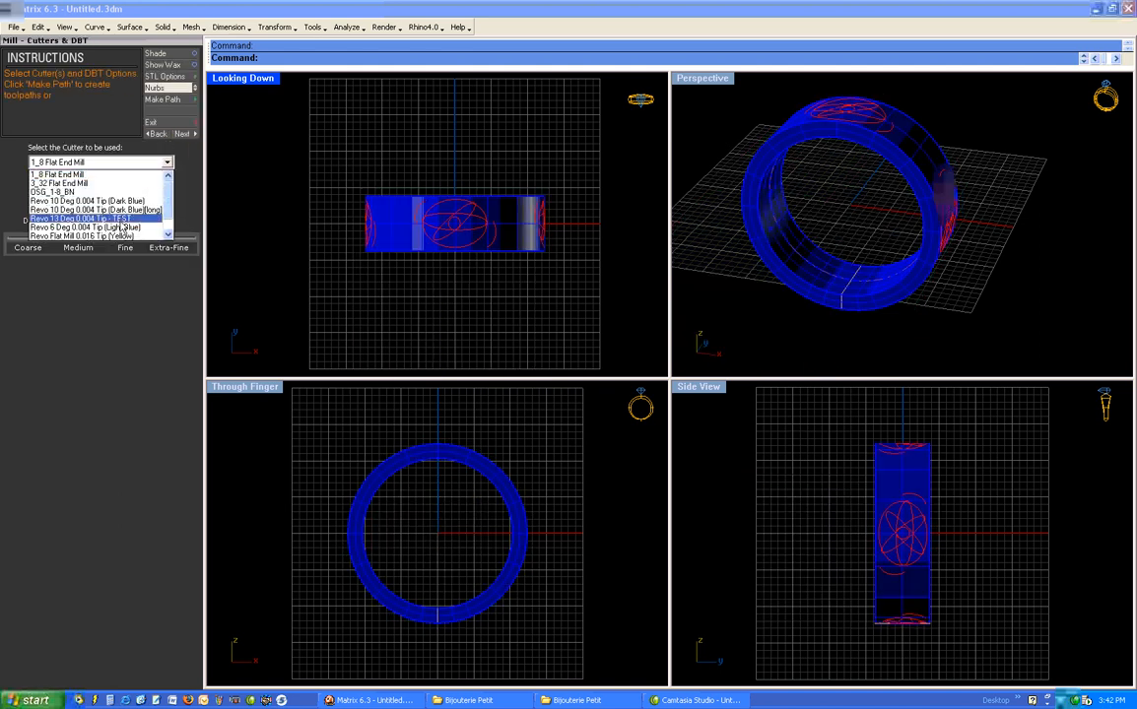
left_click(117, 227)
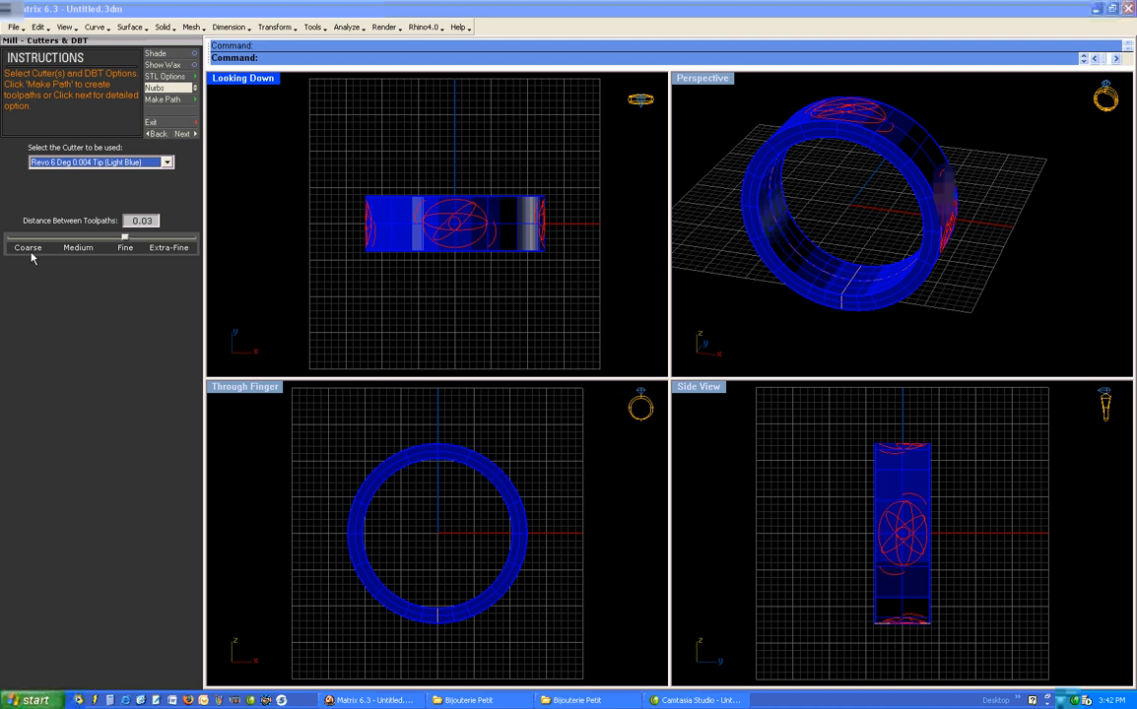
left_click(182, 133)
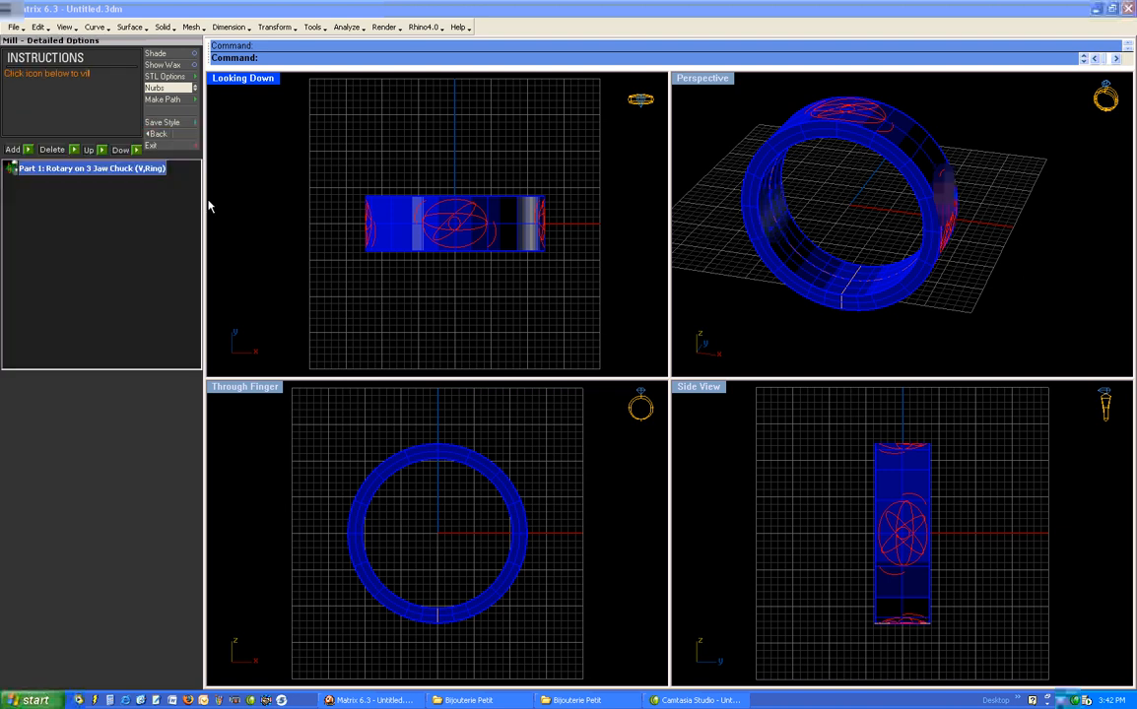
- Change the cutter of Part 1, the rotary pass, to Revo Flat Mill 0.032 Tip (Black) and apply it
double_click(11, 168)
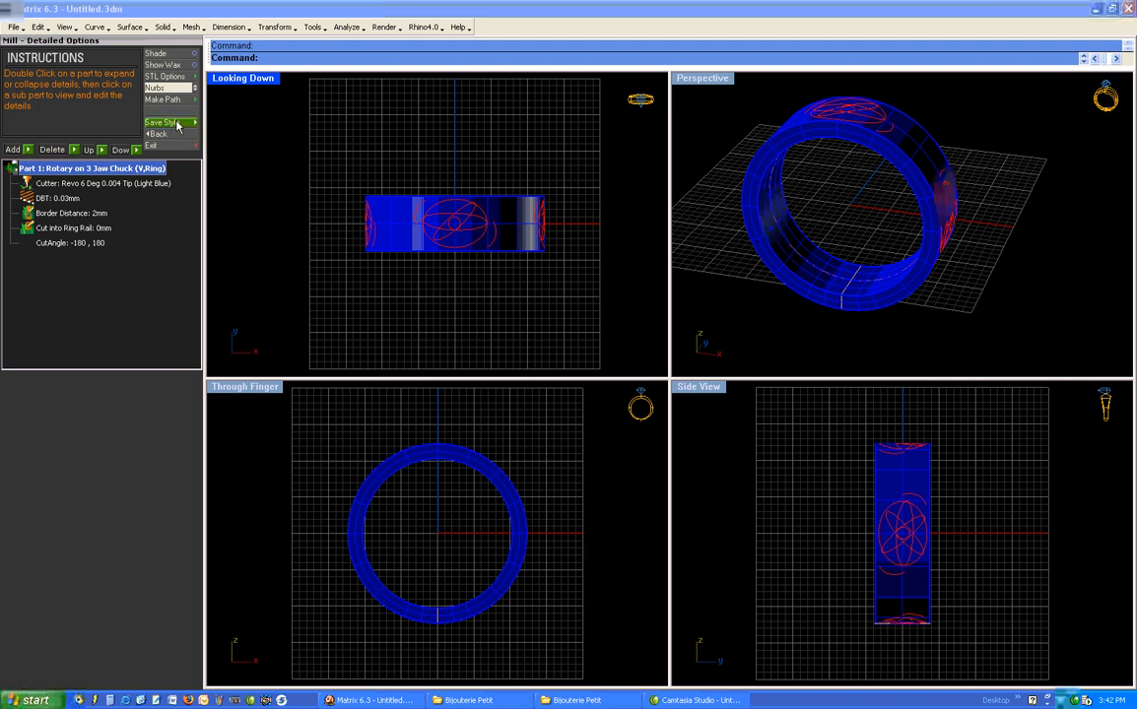
left_click(118, 182)
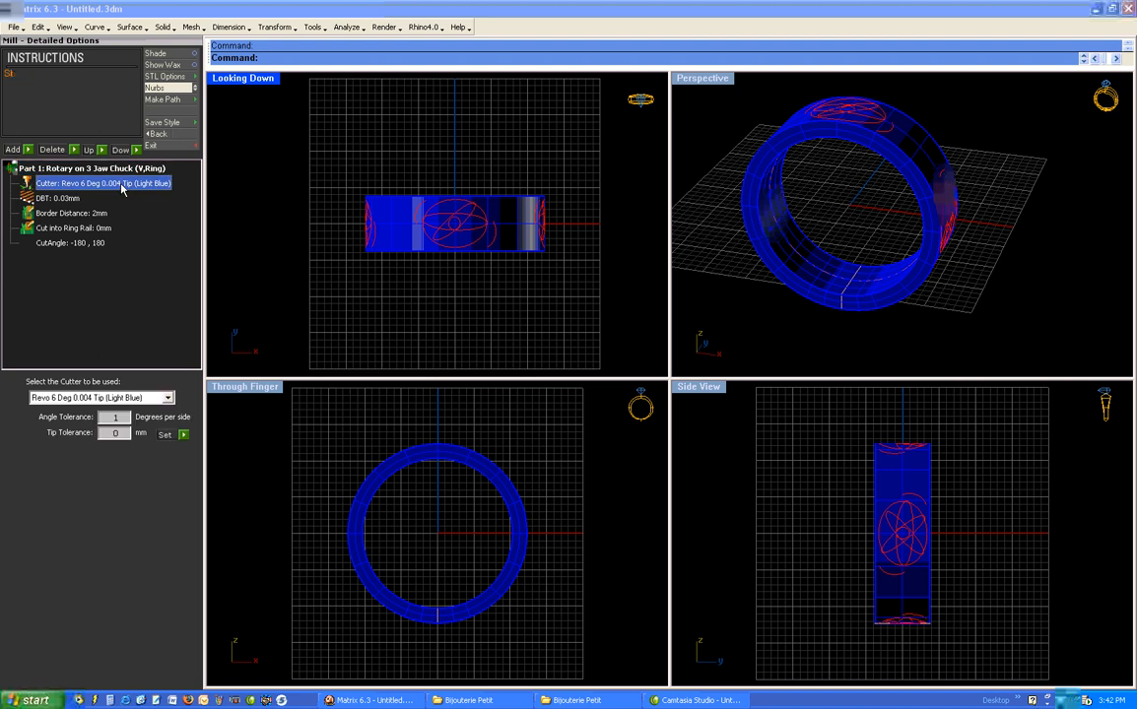
left_click(168, 398)
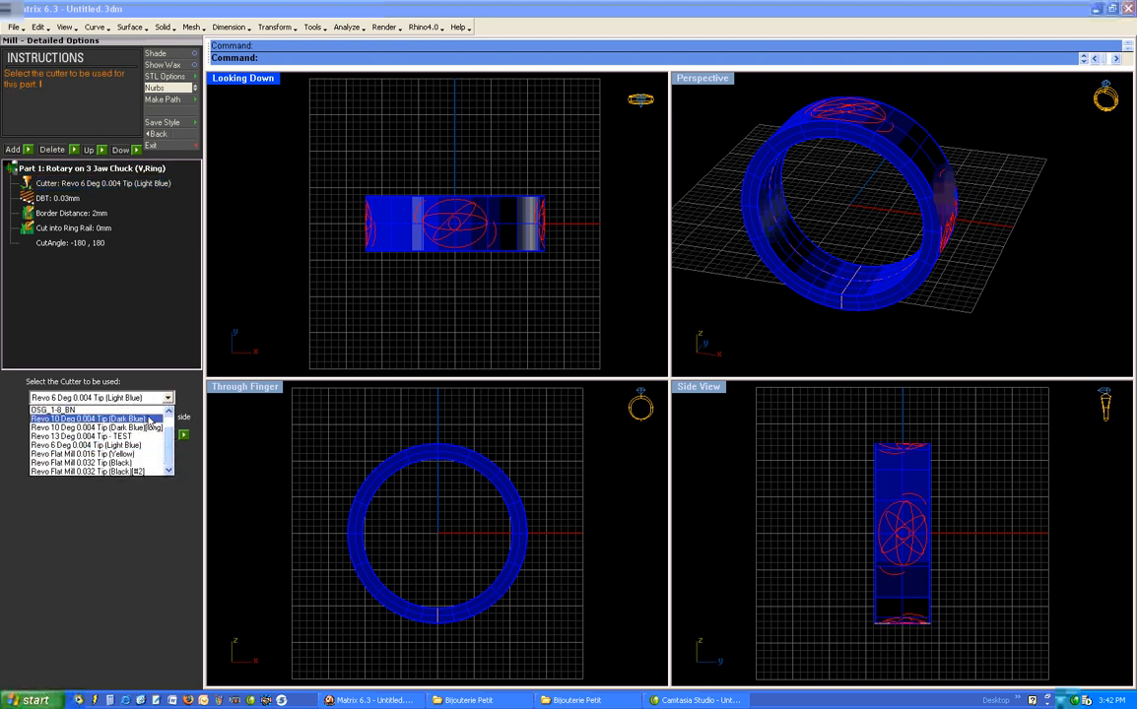
left_click(169, 415)
left_click(169, 415)
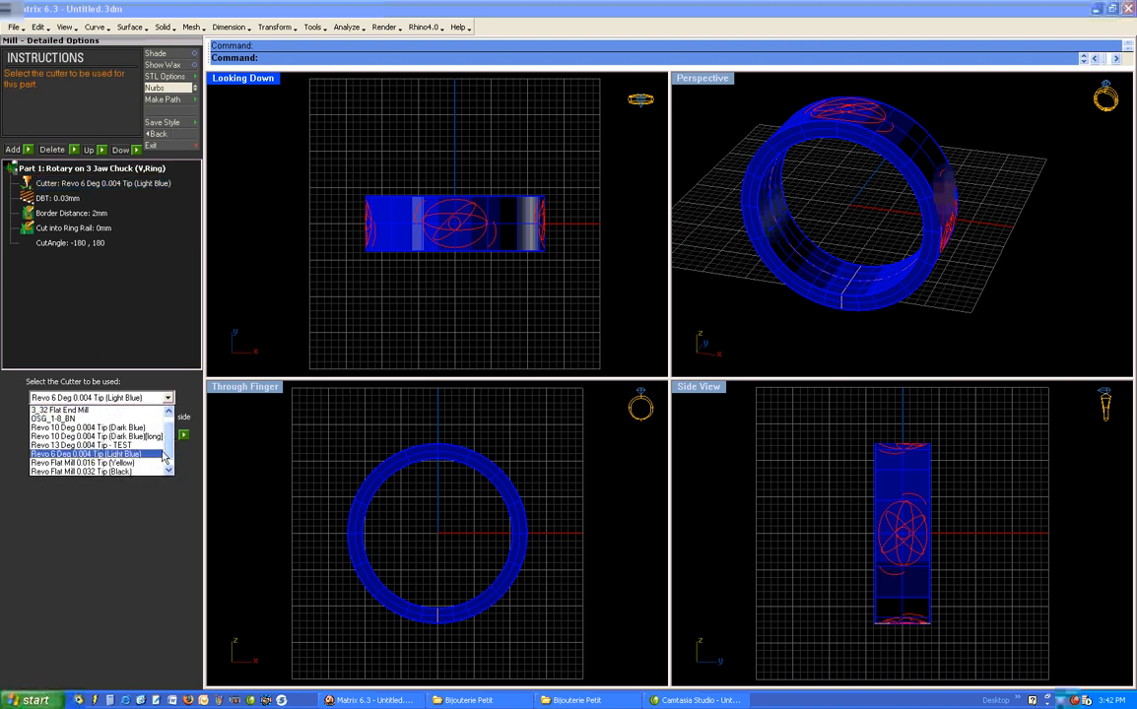
left_click(160, 454)
left_click(168, 398)
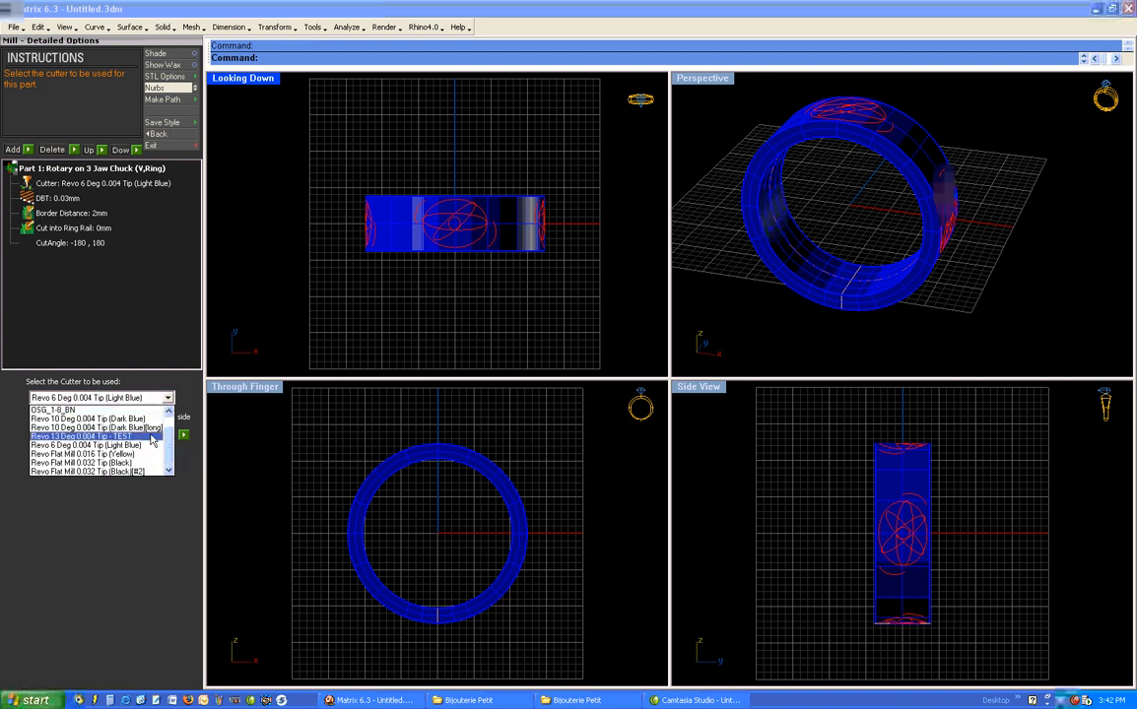
left_click(138, 470)
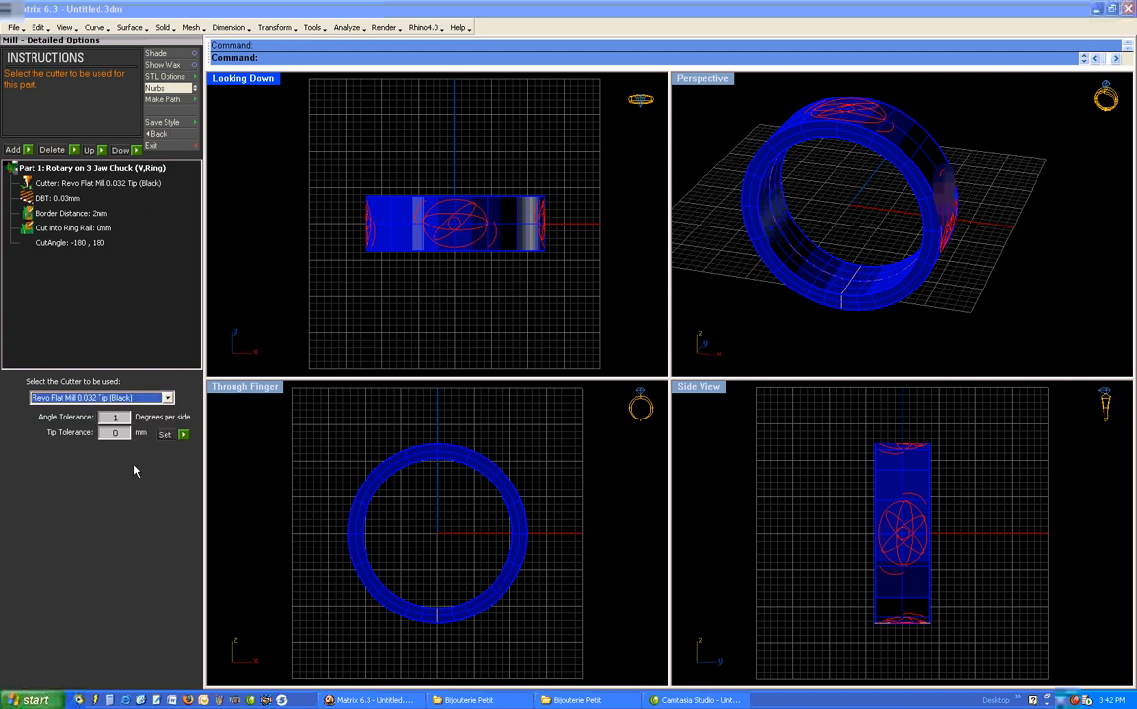
left_click(183, 436)
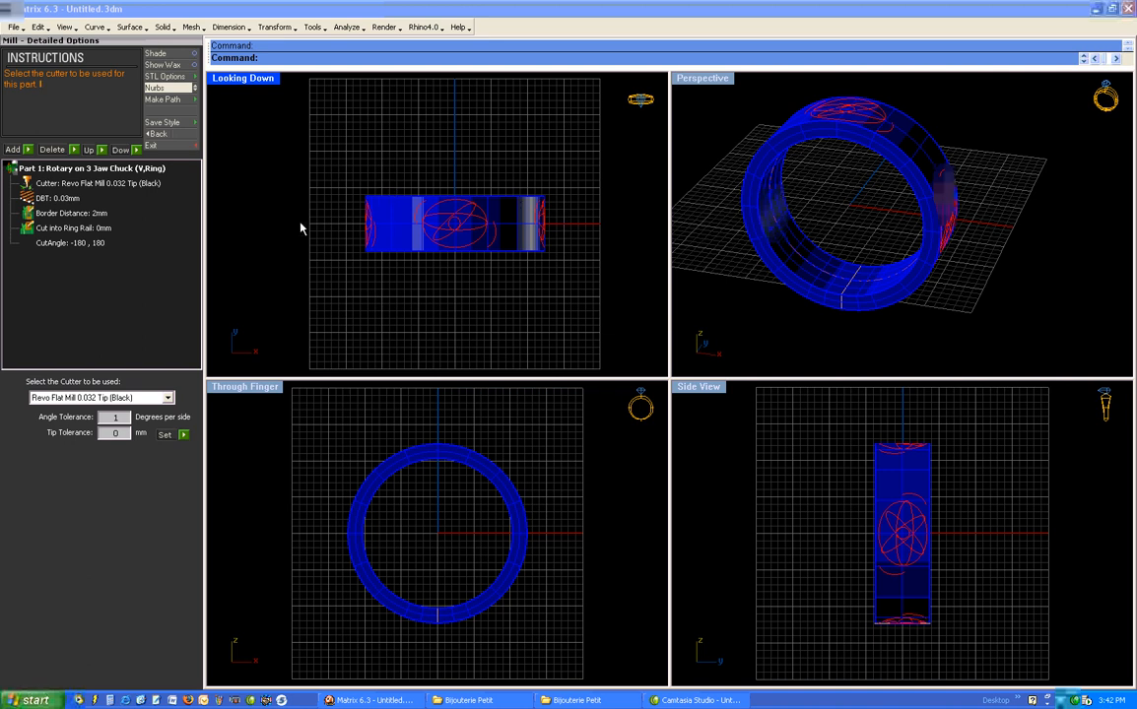
- Add a Follow Curve (V,Rotary) part and assign it the Revo 10 Deg 0.004 Tip (Dark Blue) cutter
left_click(28, 151)
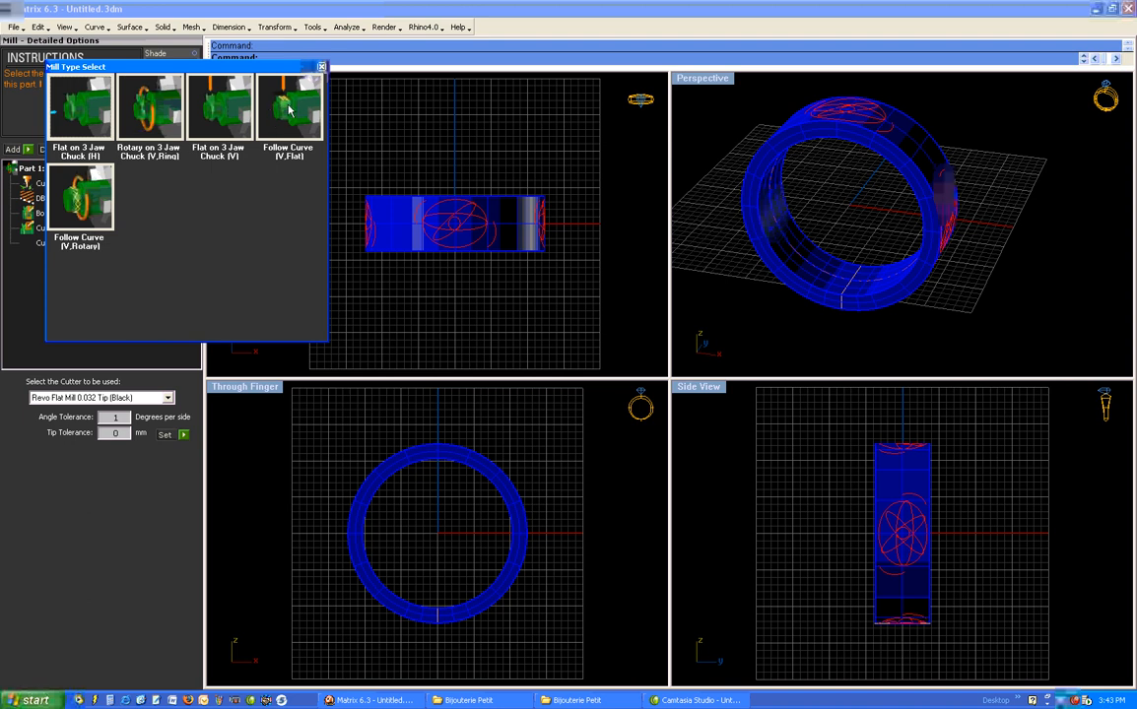
left_click(91, 219)
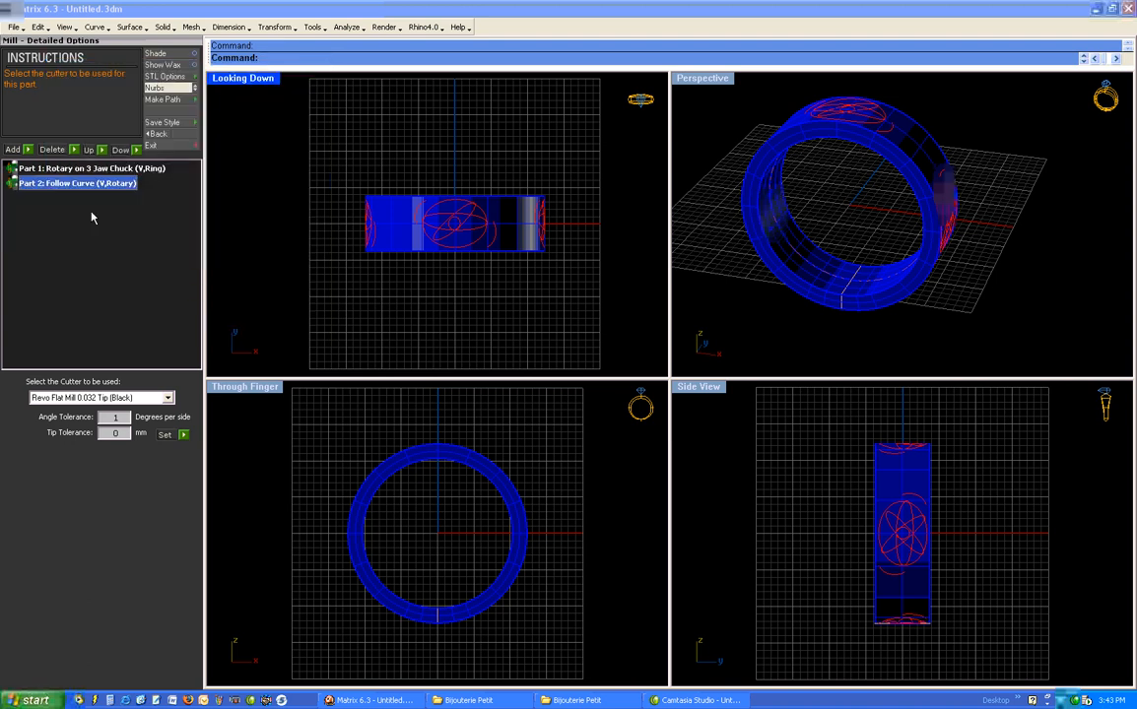
left_click(27, 185)
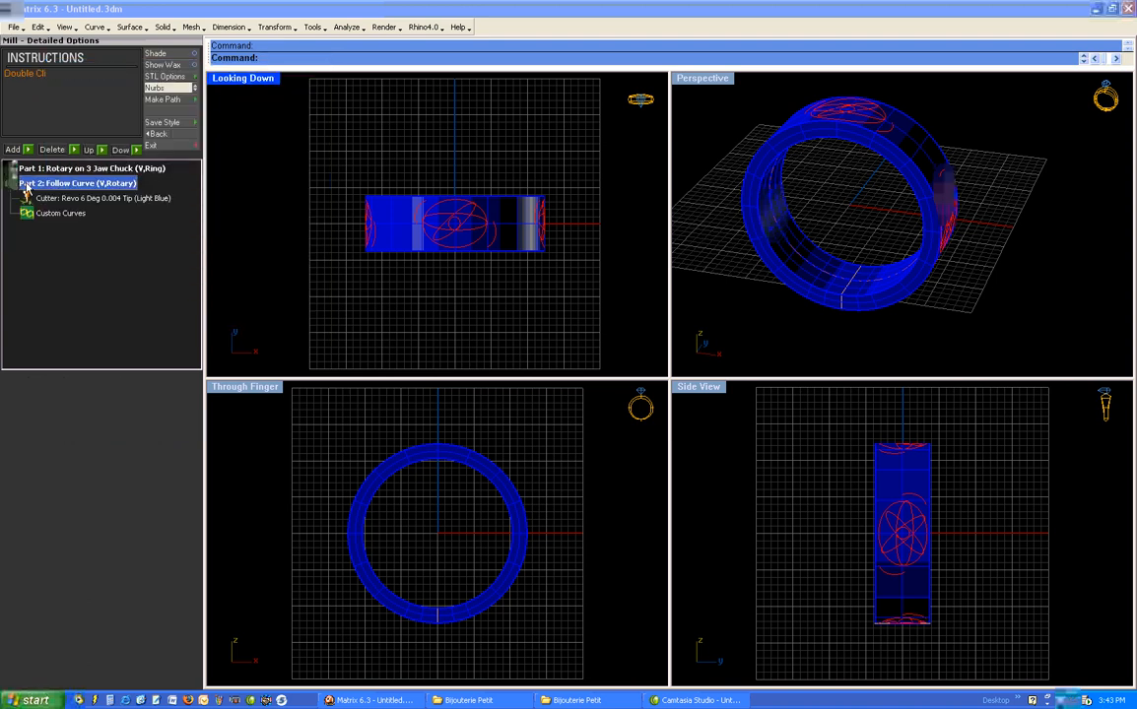
left_click(102, 200)
left_click(169, 398)
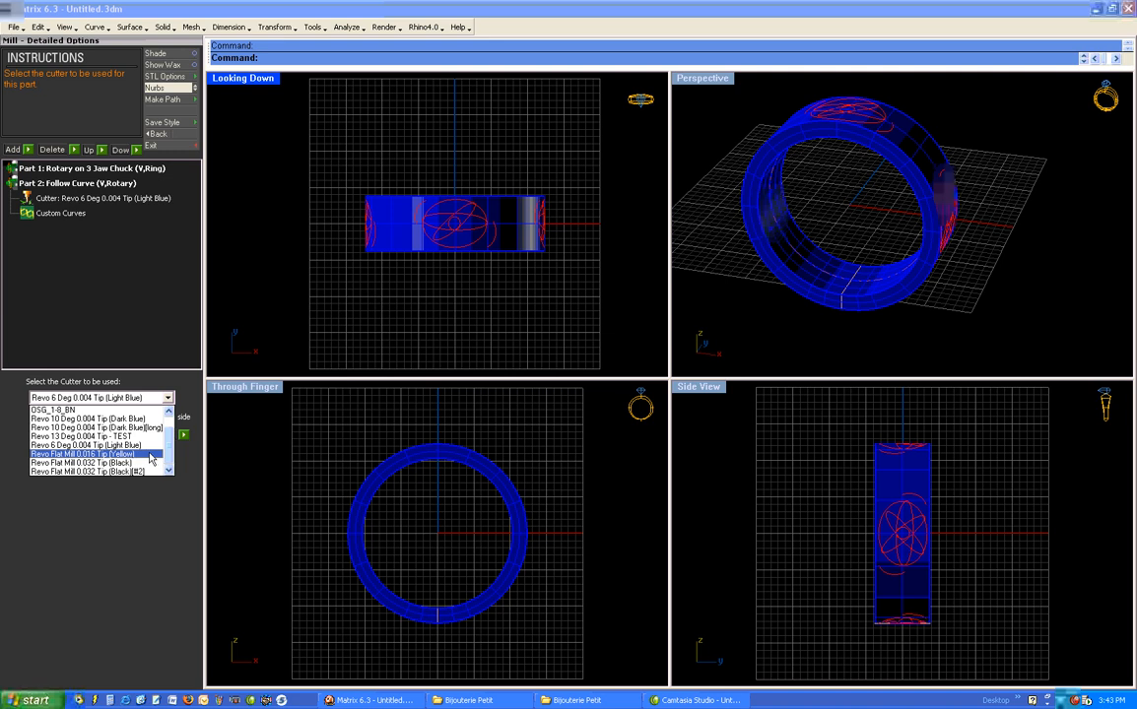
left_click(138, 420)
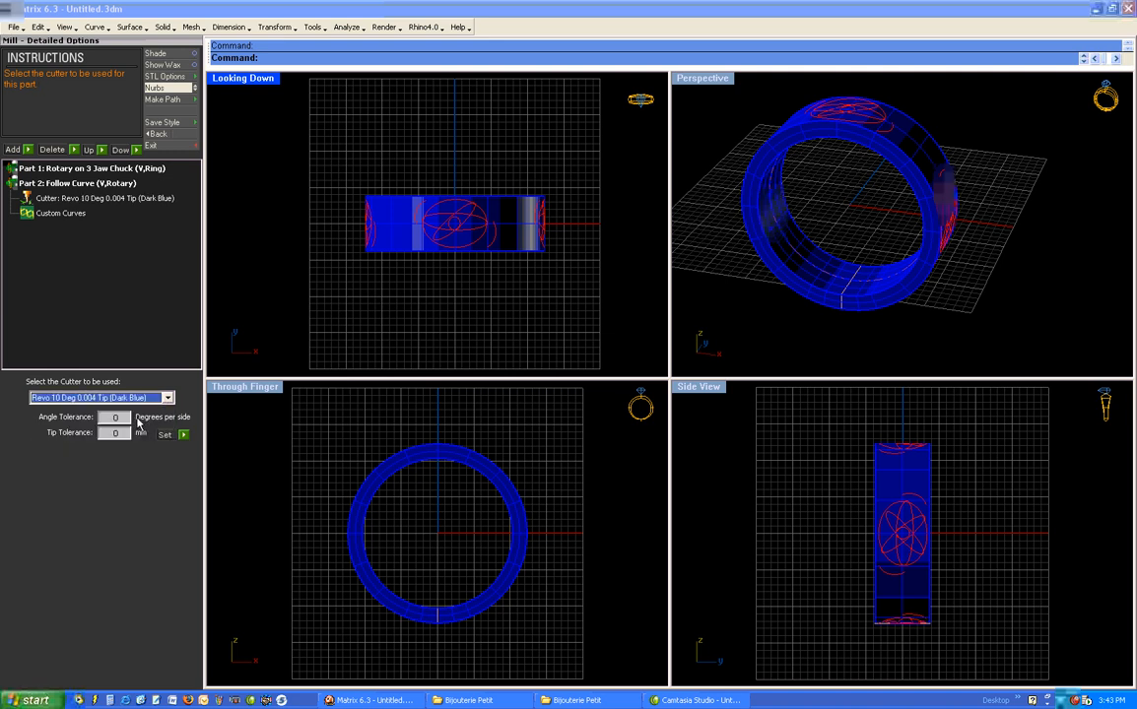
- Load the ring's decorative curves, on all four sides of the band, as the Custom Curves of Part 2, the follow-curve pass
left_click(67, 211)
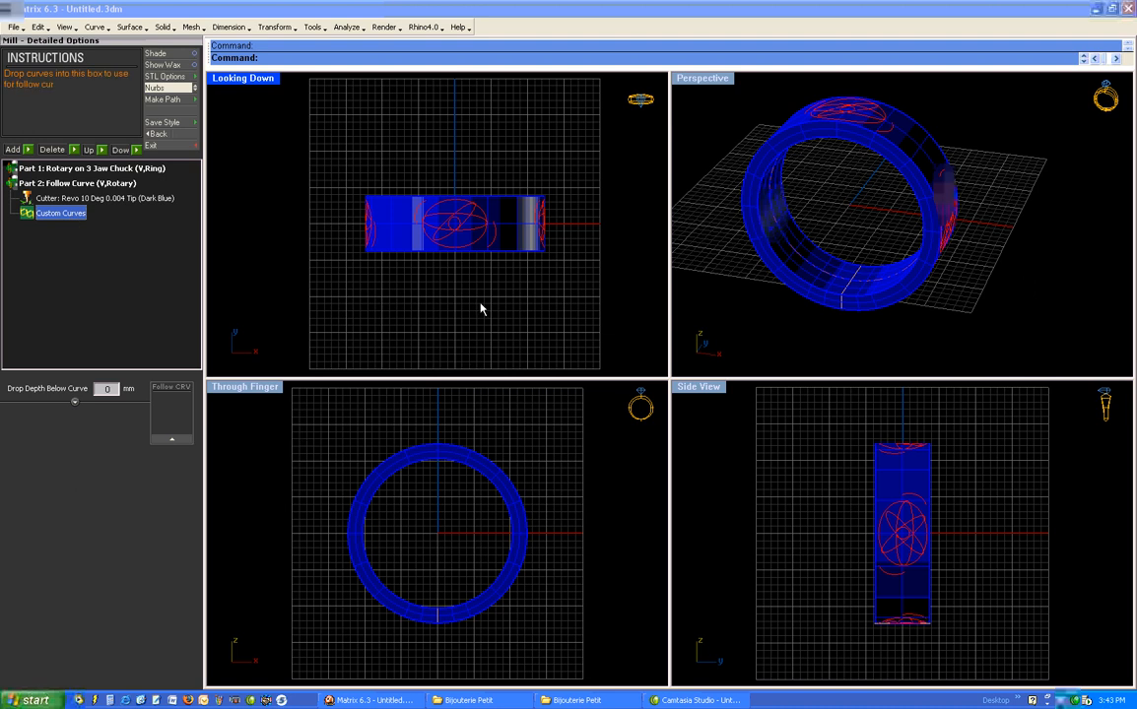
mouse_move(702, 225)
right_mouse_down()
mouse_move(784, 237)
mouse_move(779, 259)
mouse_move(710, 237)
right_mouse_up()
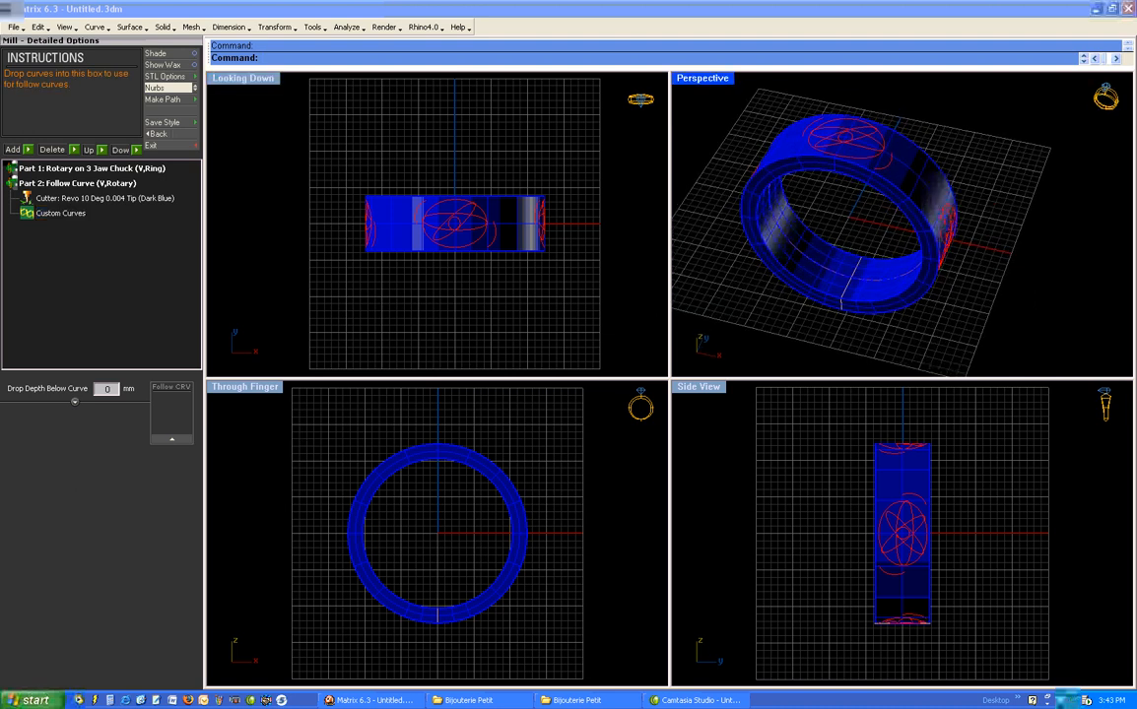
left_click(885, 176)
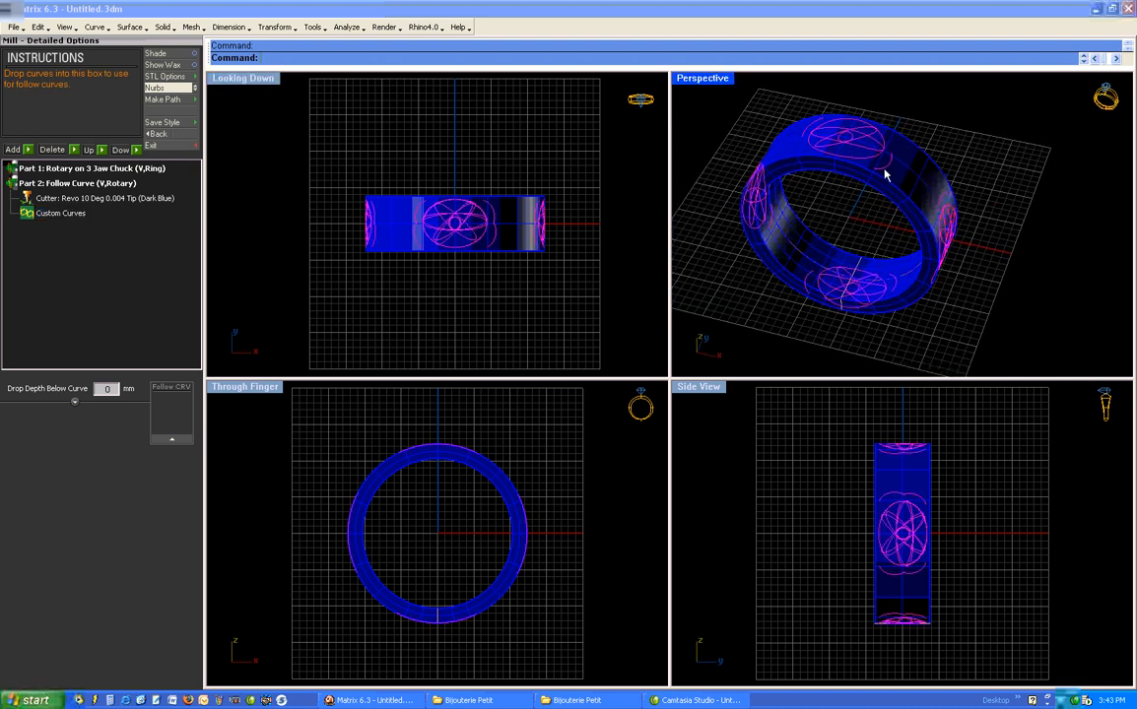
left_click(170, 441)
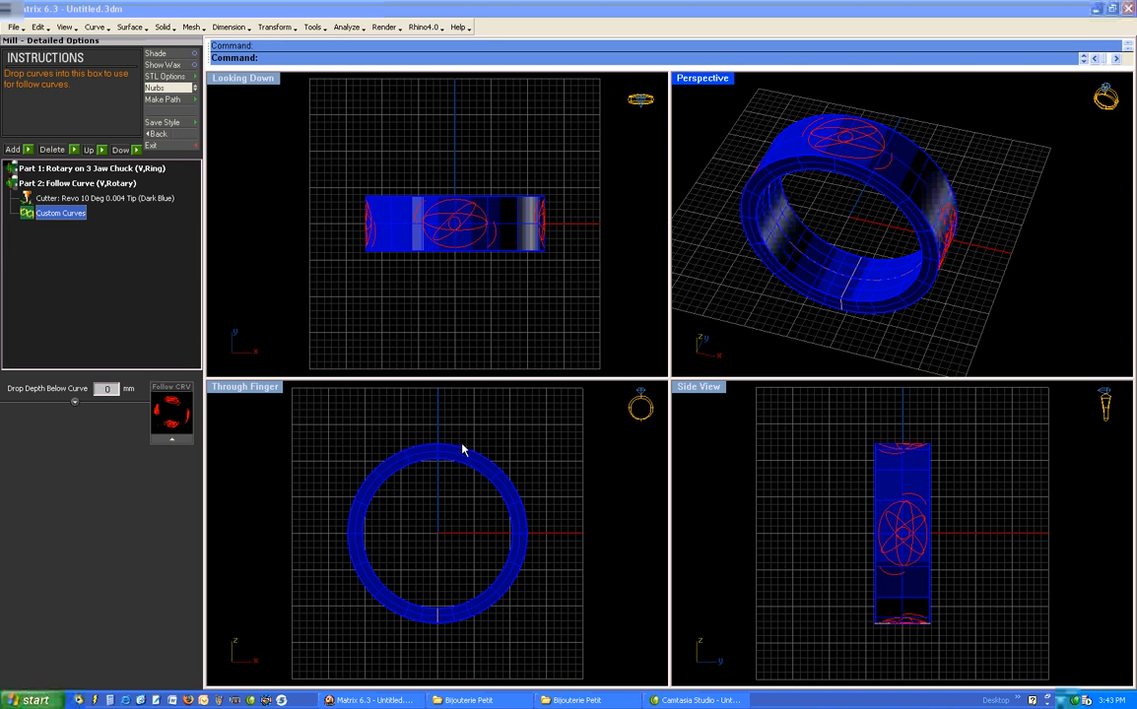
- Set the drop depth below the follow curves to 0.5 mm and generate the toolpaths for the job
double_click(723, 82)
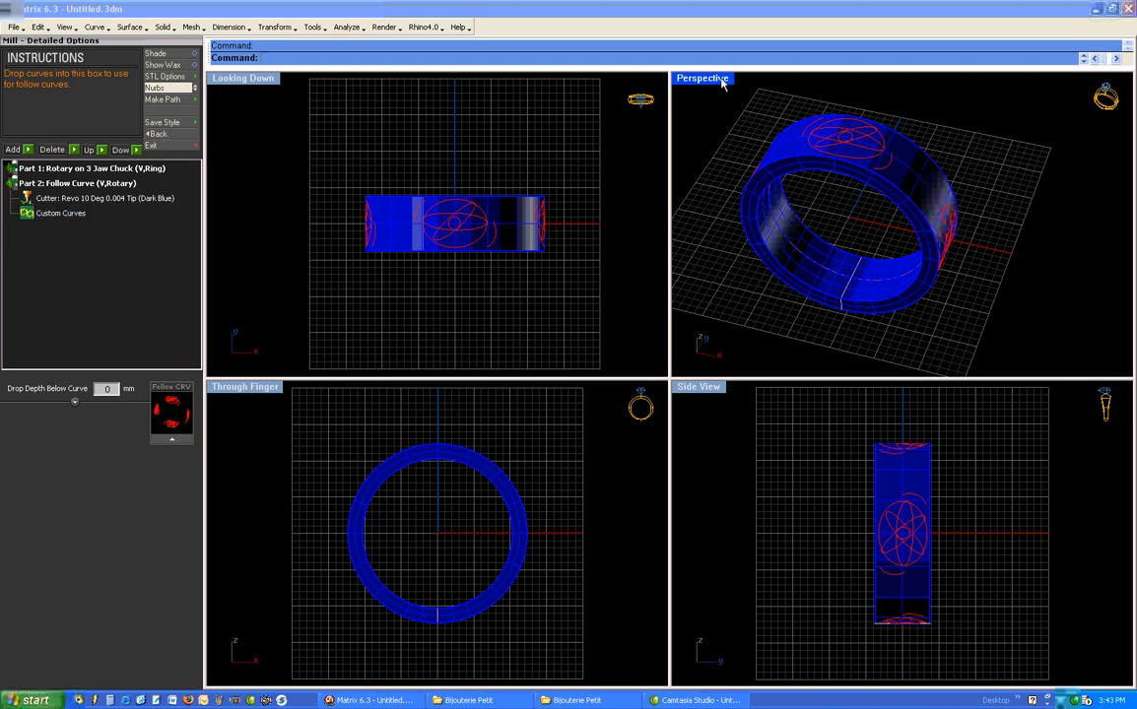
right_click_drag(603, 320, 550, 214, "shift")
scroll(555, 212, "up", 5)
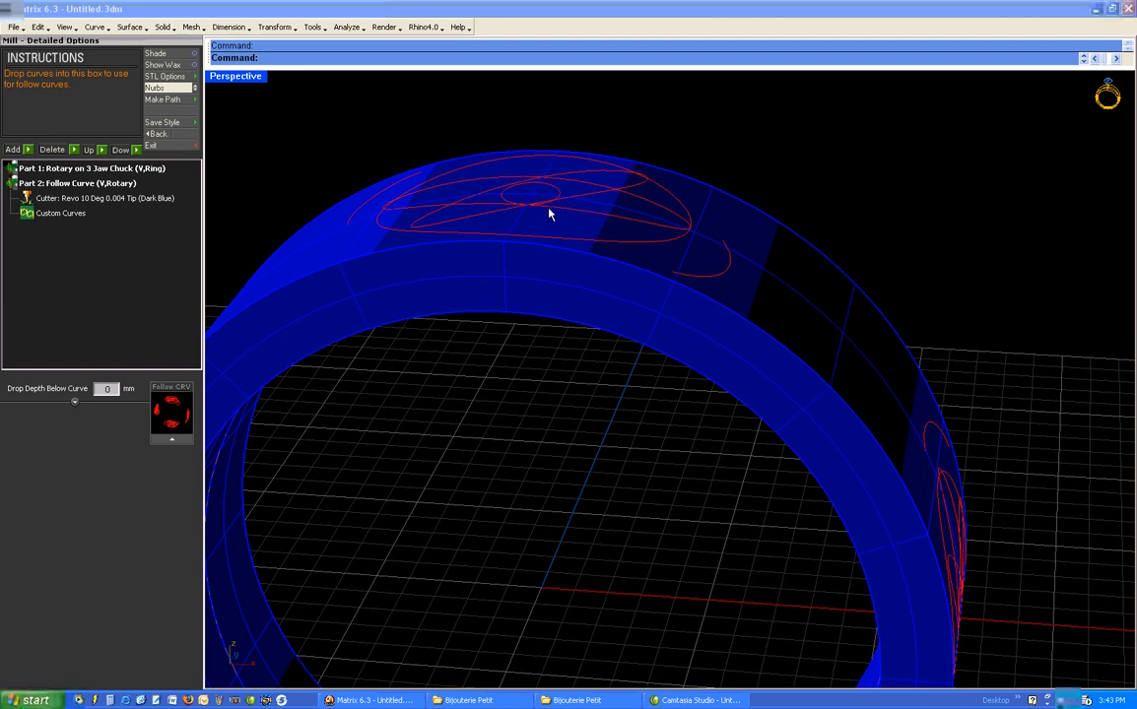
right_click_drag(540, 270, 578, 322)
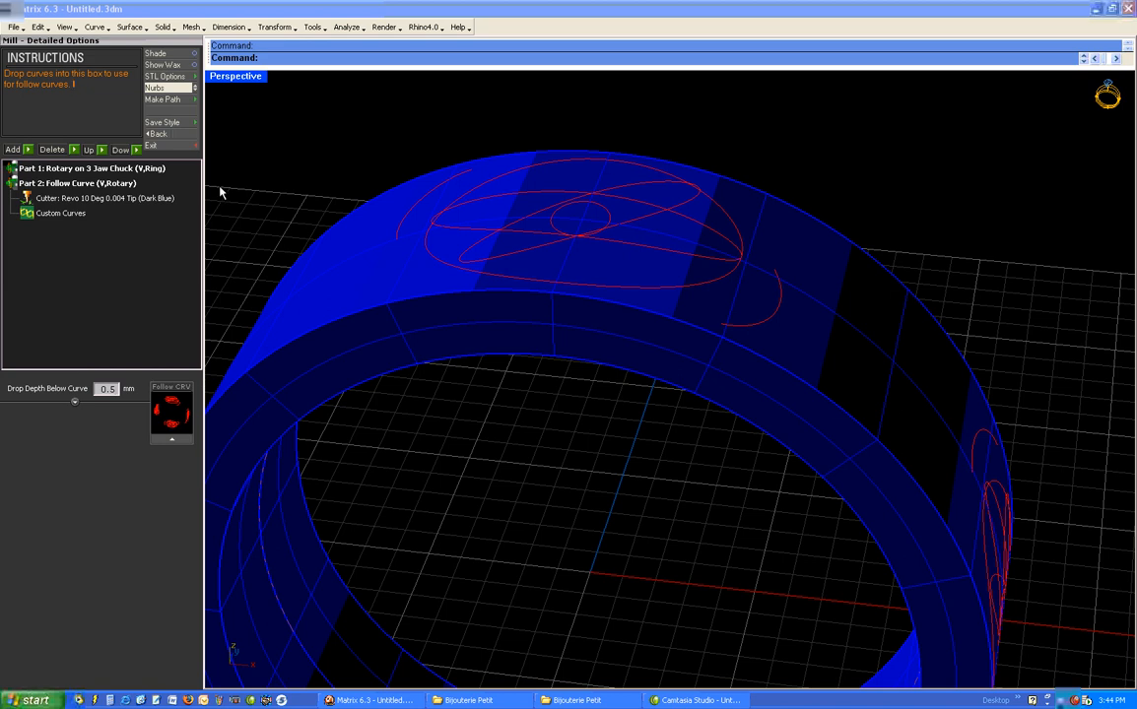
left_click(166, 99)
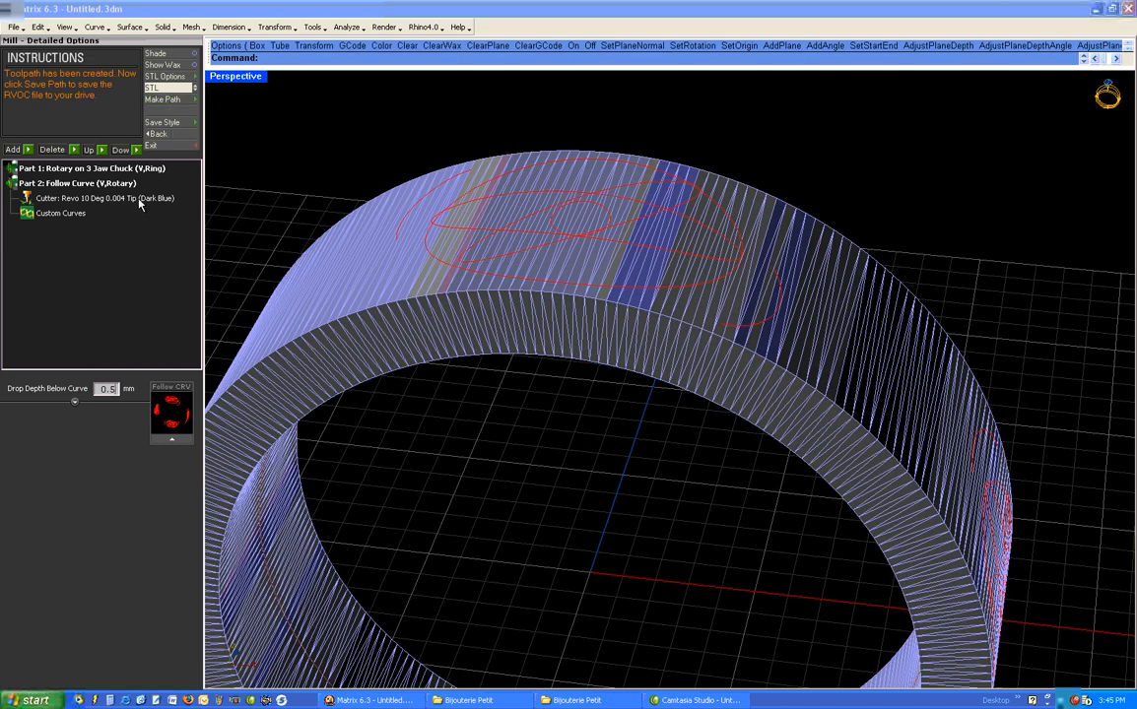
- Display the toolpath of Part 1, the rotary pass, and examine its coverage and line spacing around the ring and along its edge
left_click(63, 170)
right_click_drag(551, 325, 520, 313)
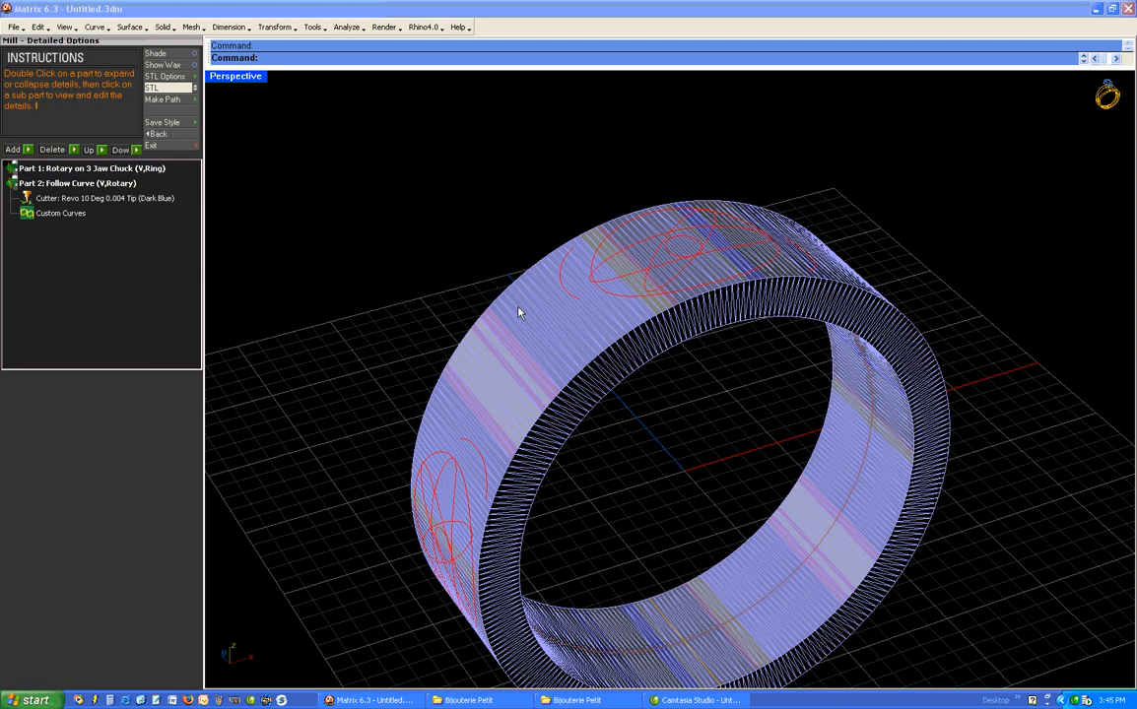
left_click(88, 169)
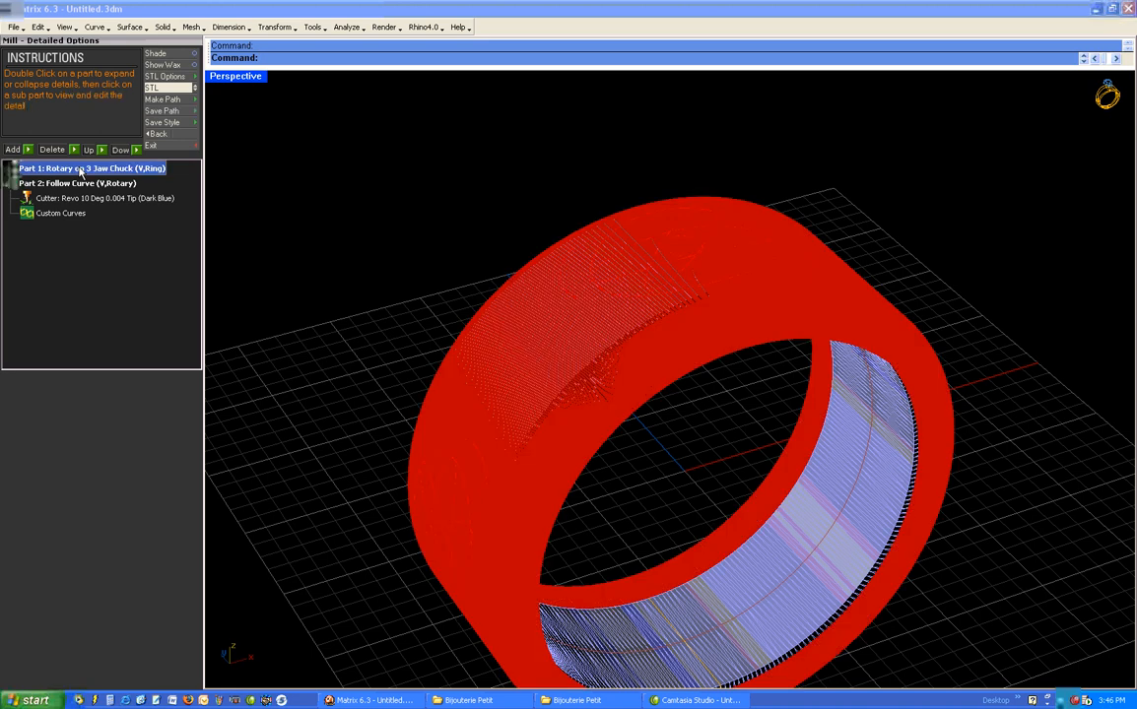
right_click_drag(548, 261, 453, 340)
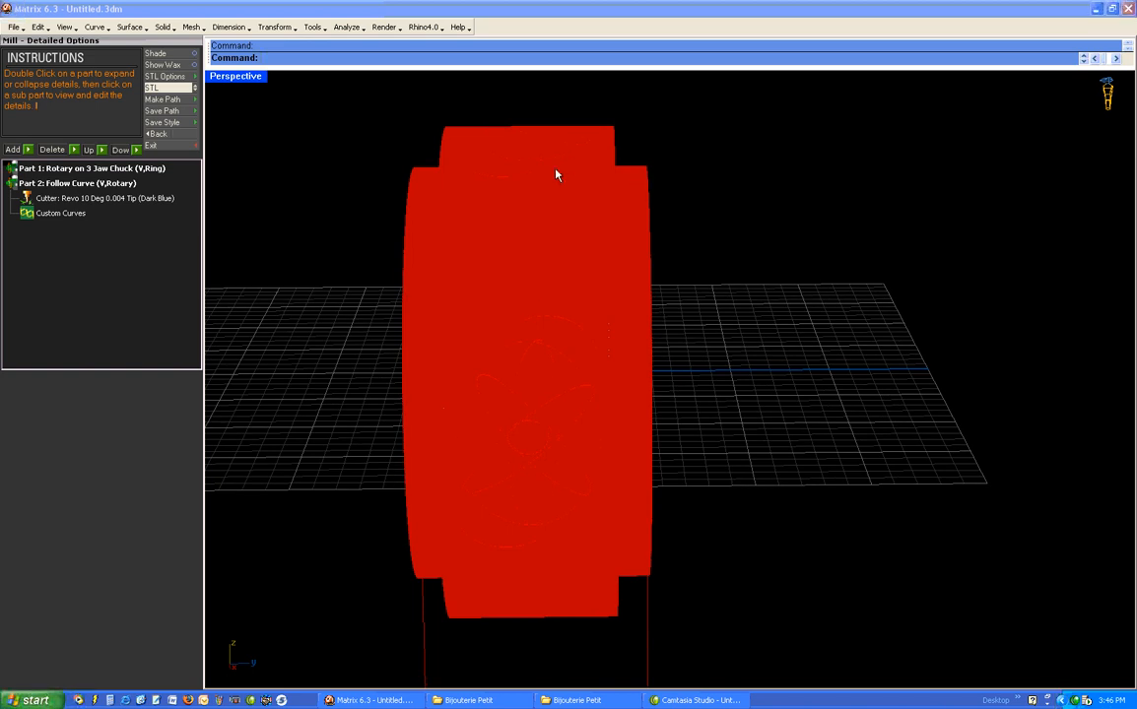
right_click_drag(596, 213, 657, 371)
scroll(667, 338, "up", 5)
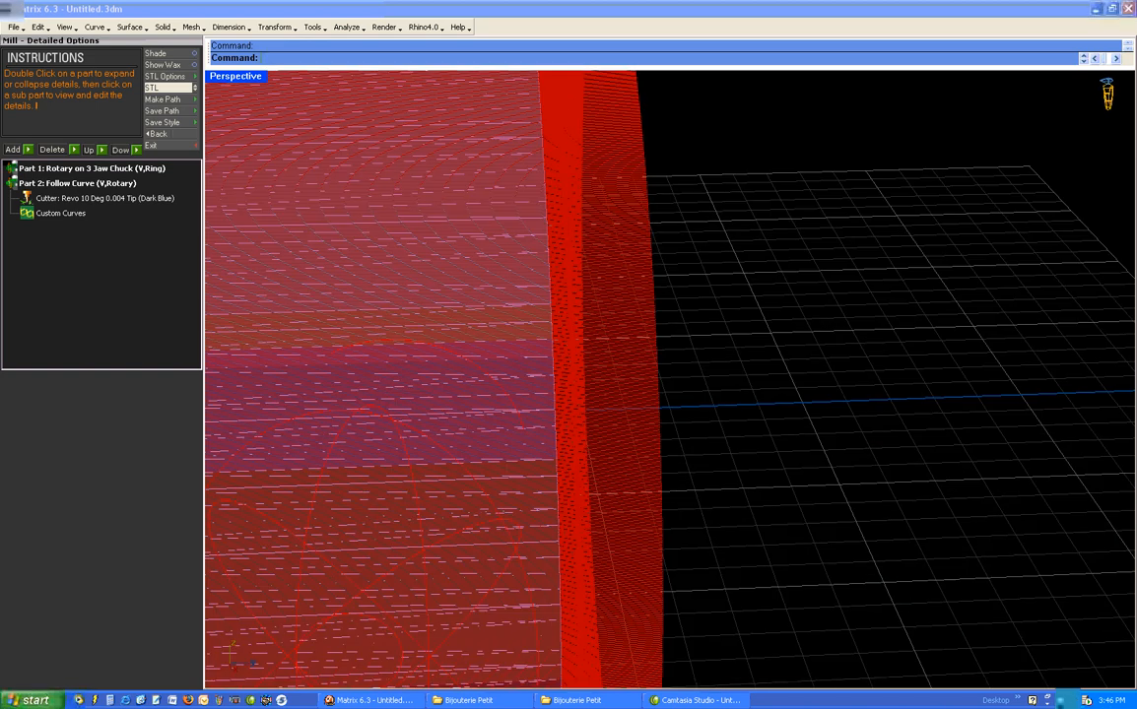
scroll(650, 335, "up", 2)
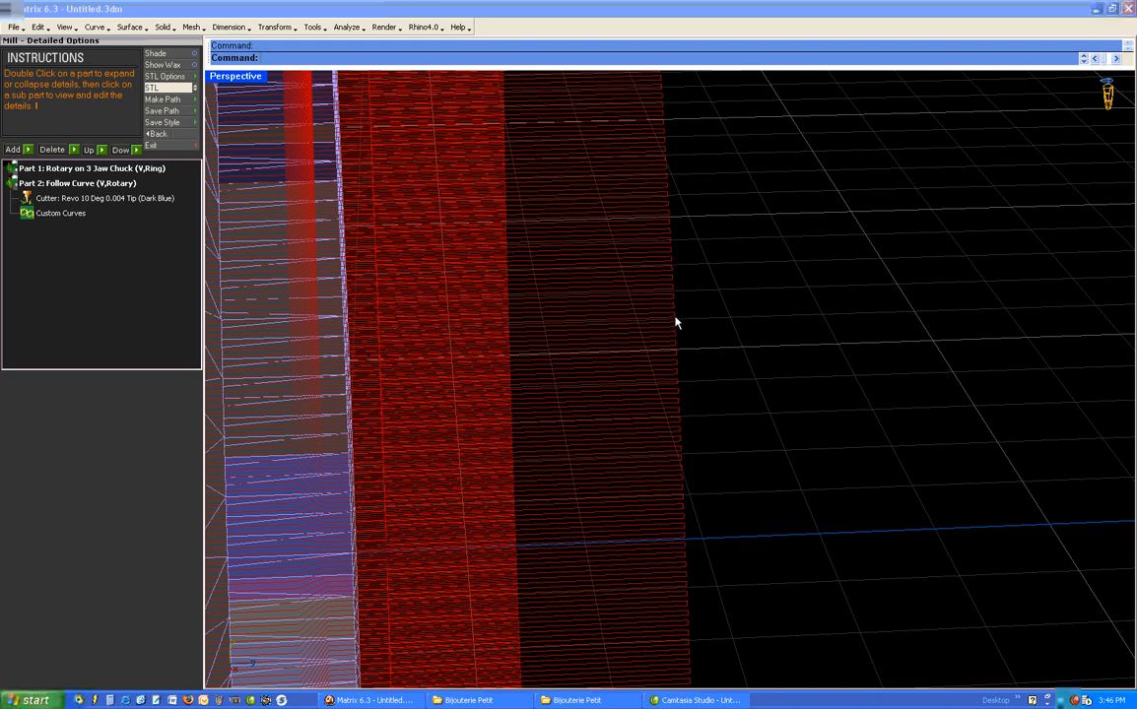
scroll(674, 322, "up", 3)
scroll(670, 322, "down", 3)
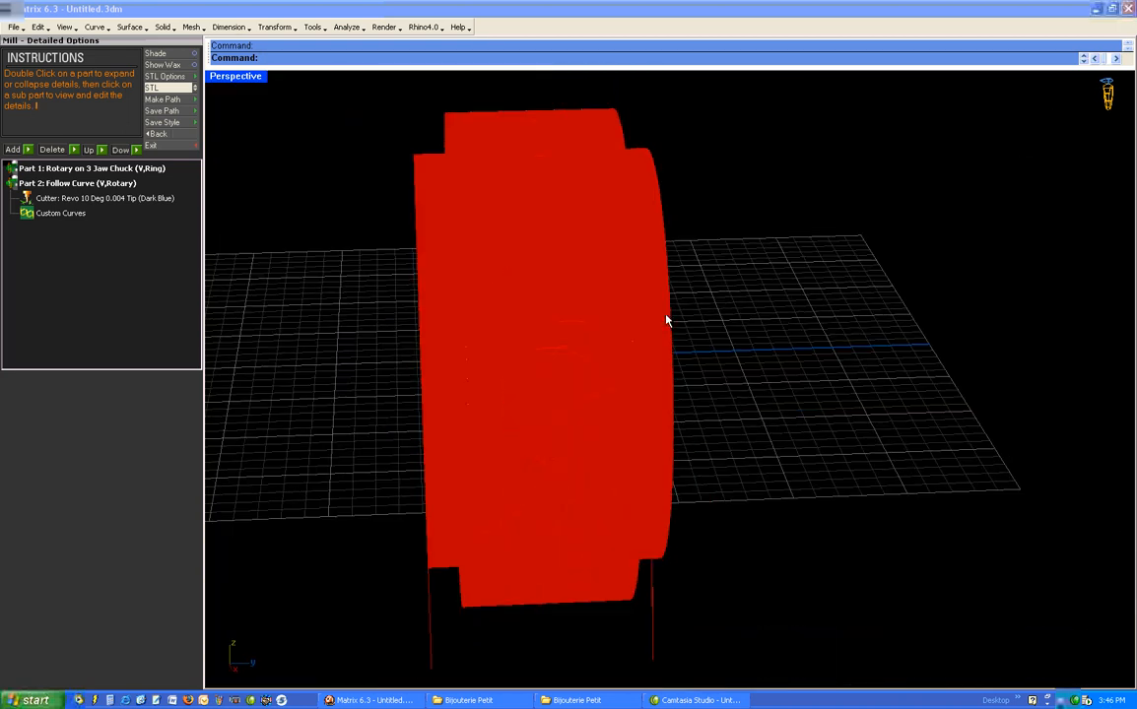
right_click_drag(627, 324, 680, 385)
- Display the toolpath of Part 2, the follow-curve pass, around the whole ring
left_click(54, 184)
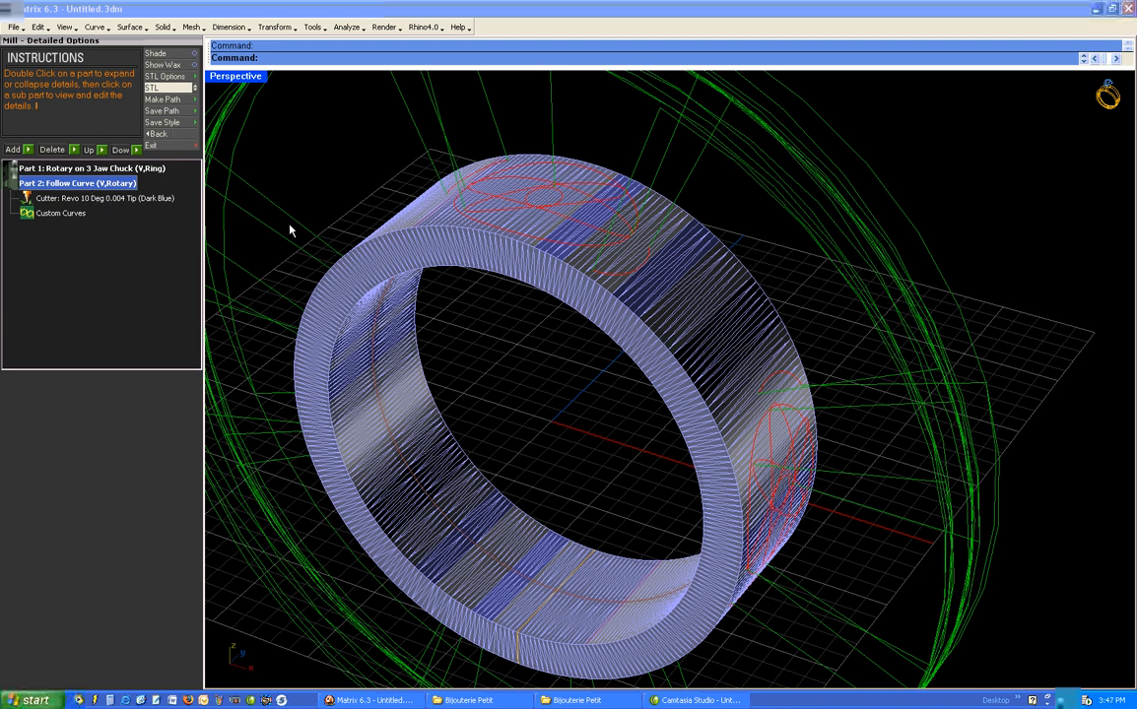
right_click_drag(324, 237, 329, 229)
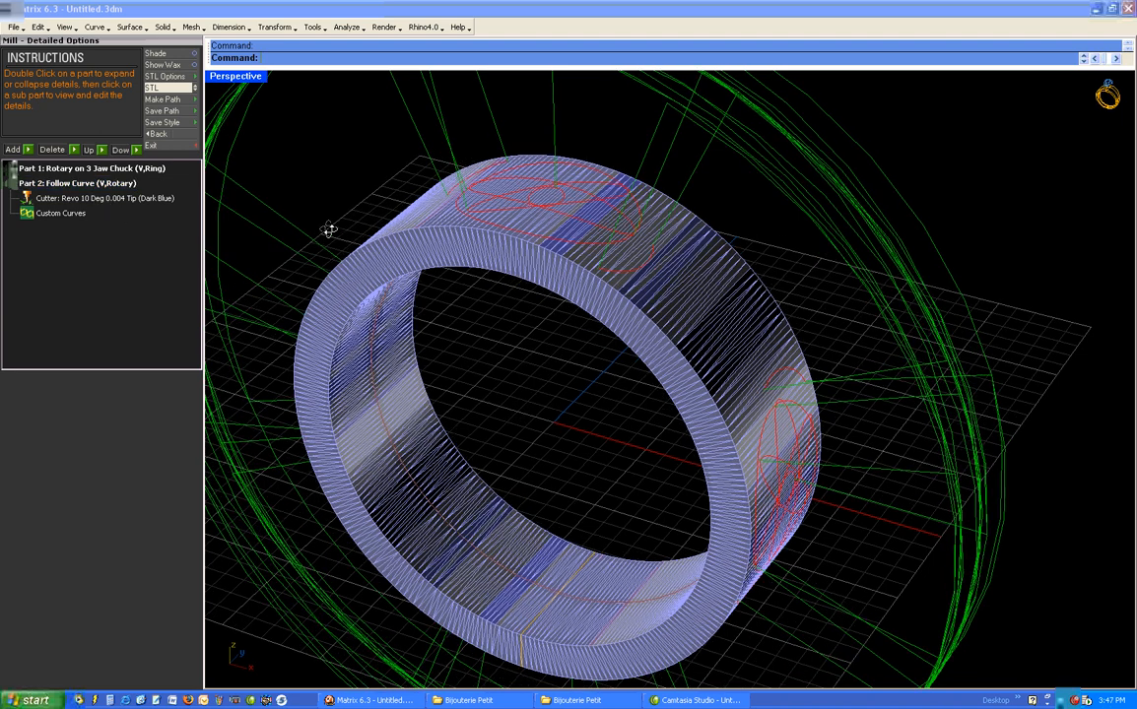
scroll(331, 226, "down", 4)
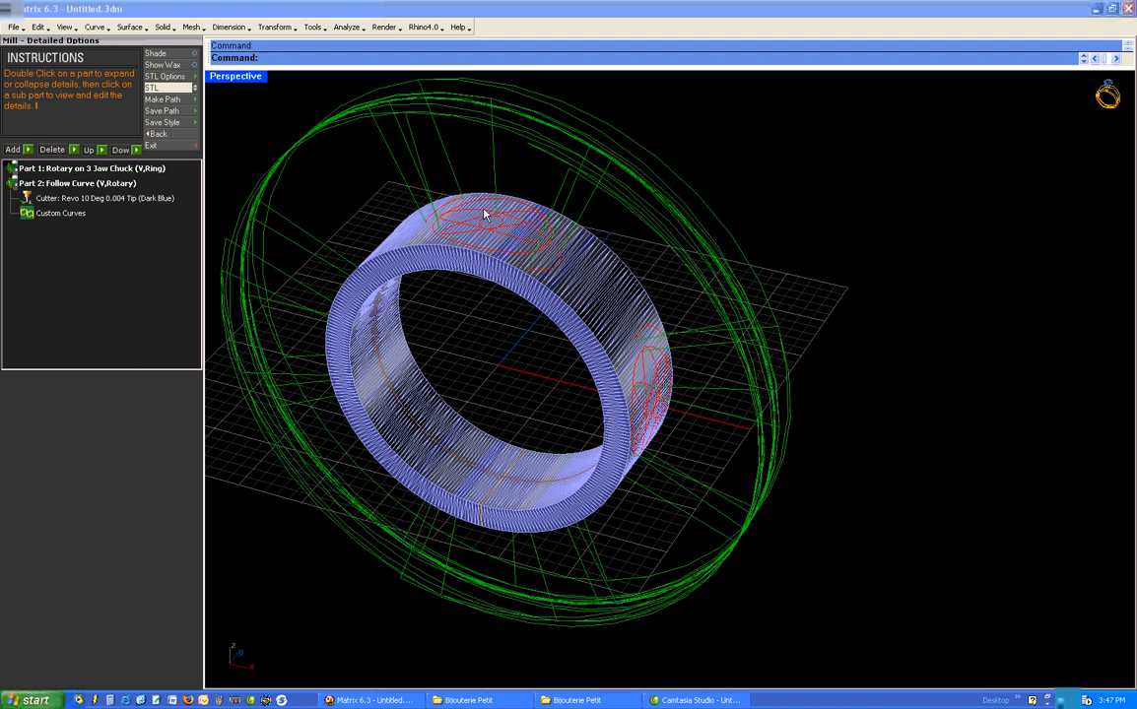
- Set the model display to None and examine the follow-curve toolpath's depth relative to the original decorative curves
left_click(184, 88)
right_click_drag(349, 177, 495, 231)
scroll(494, 232, "up", 5)
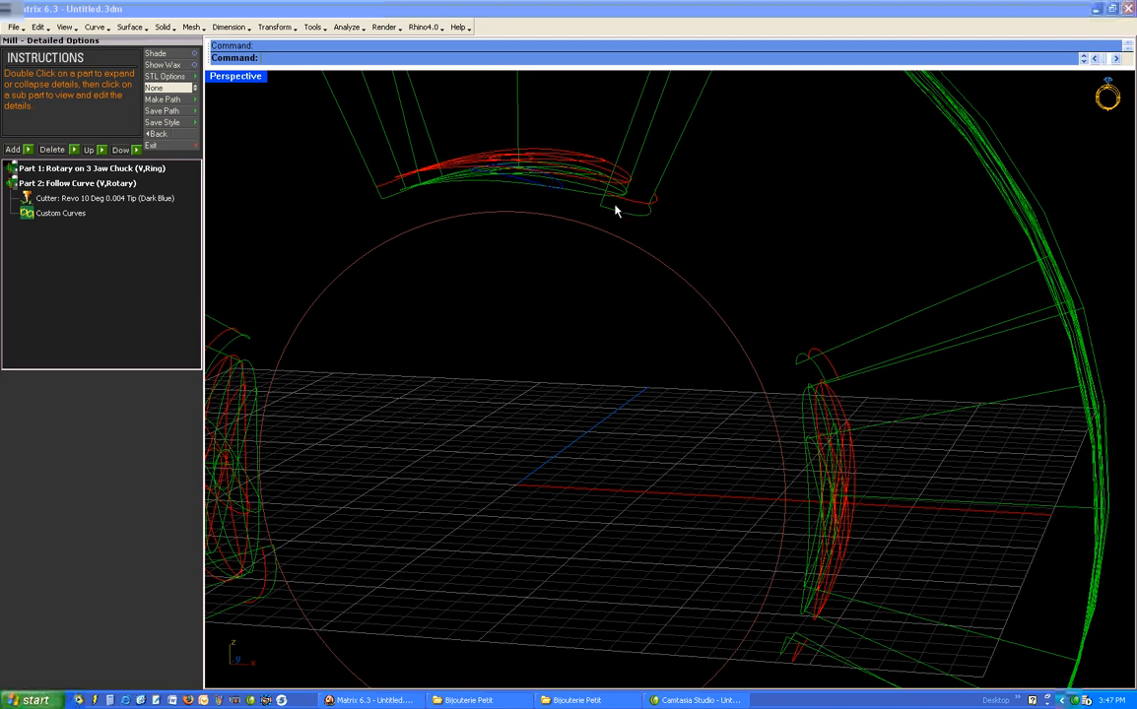
scroll(586, 207, "down", 5)
right_click_drag(580, 208, 572, 236)
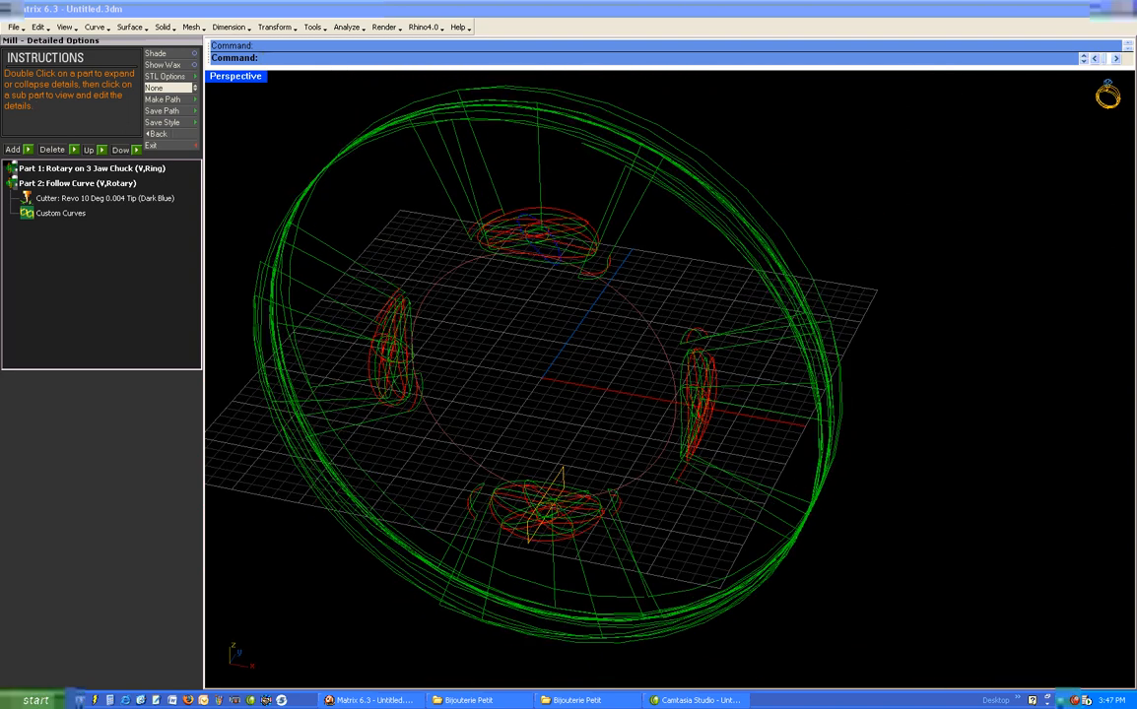